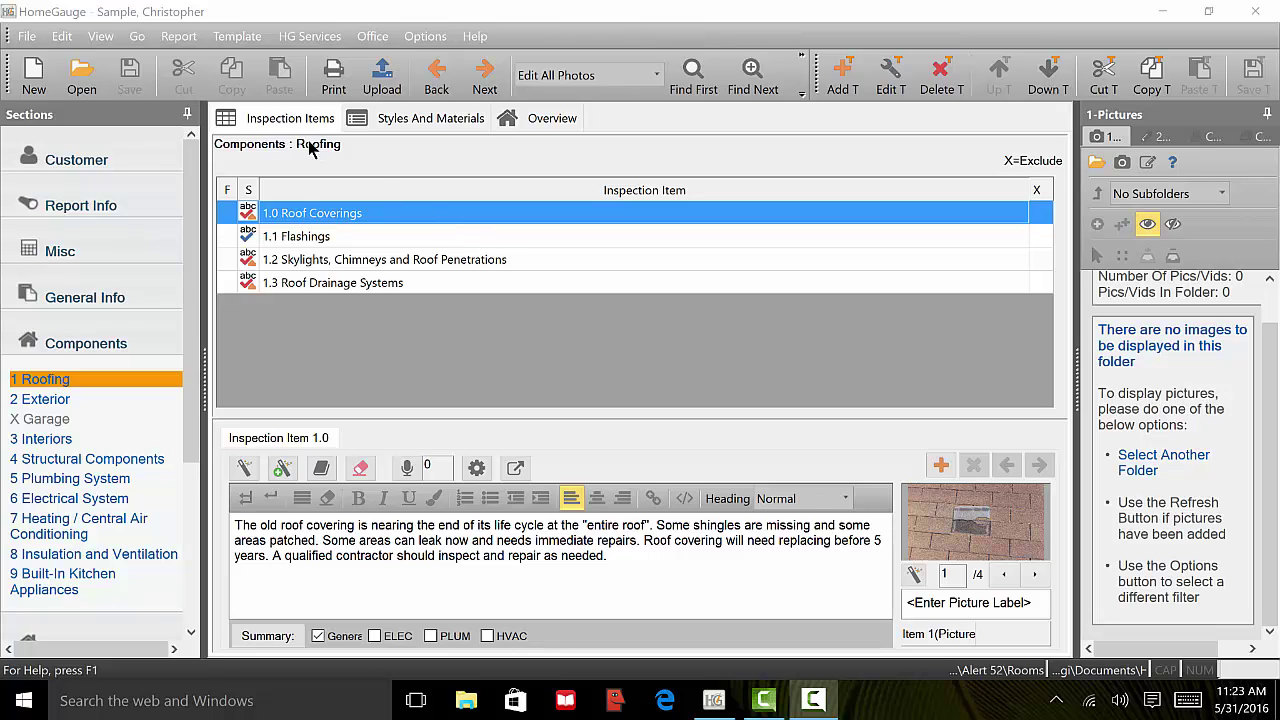
- Switch the HomeGauge interface to the Blue theme via View > Theme
left_click(99, 38)
mouse_move(150, 132)
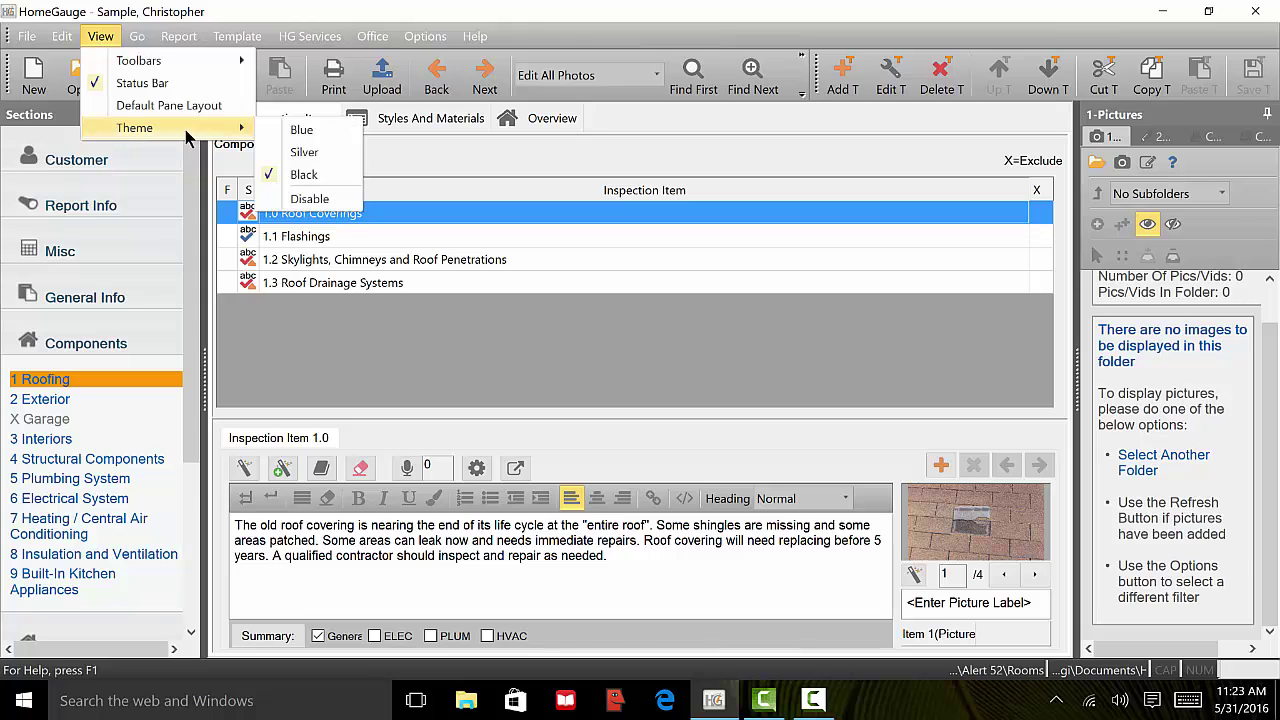
left_click(303, 136)
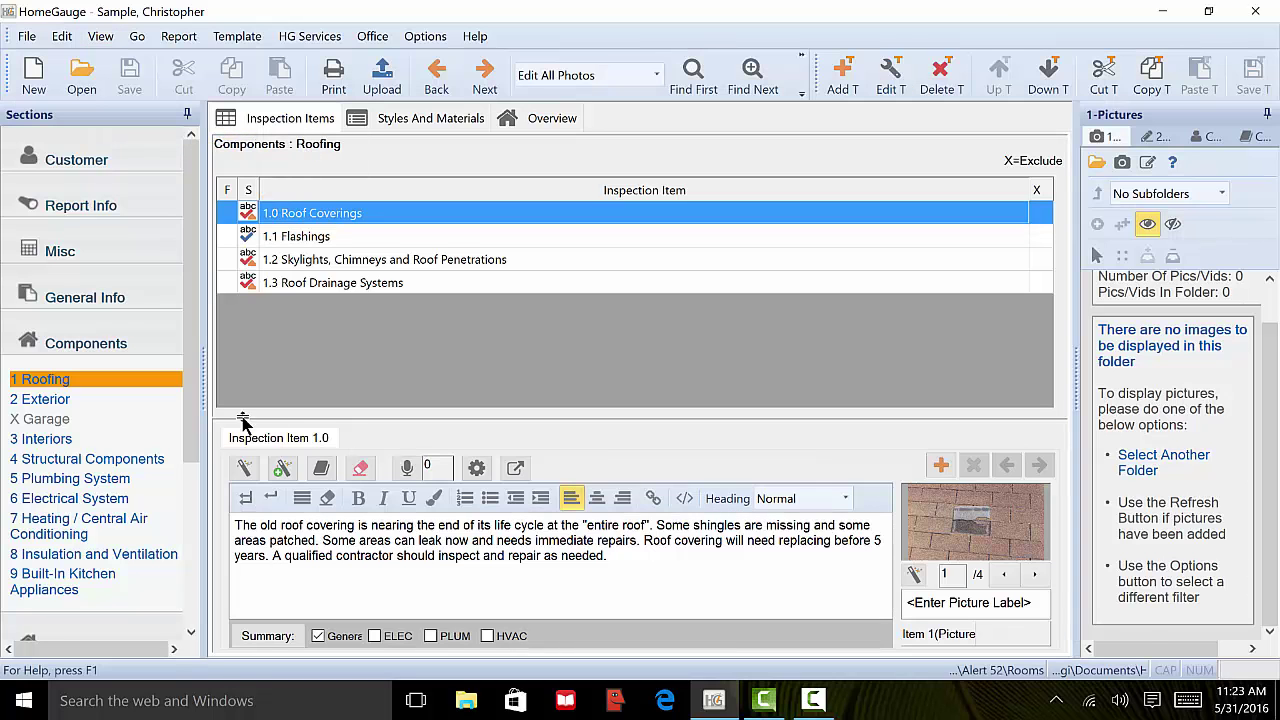
- Show cover picture 2 in General Info and open the report's print preview
left_click(133, 303)
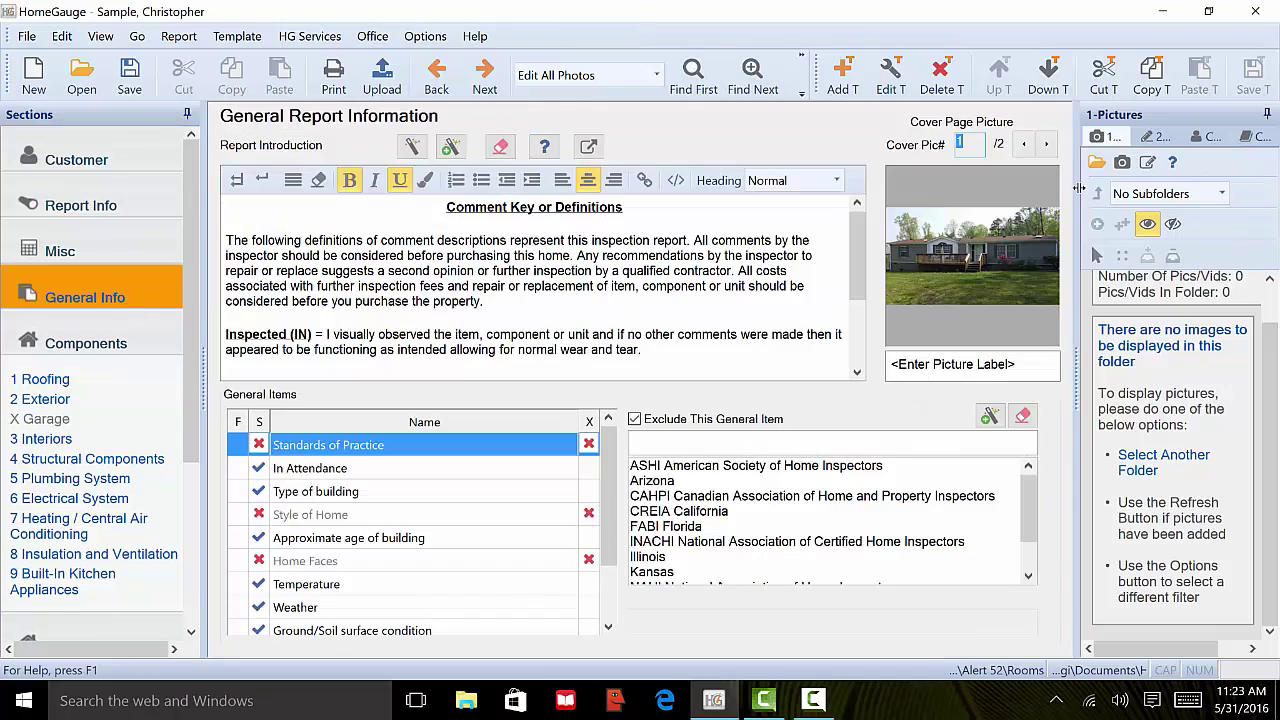
left_click(1047, 145)
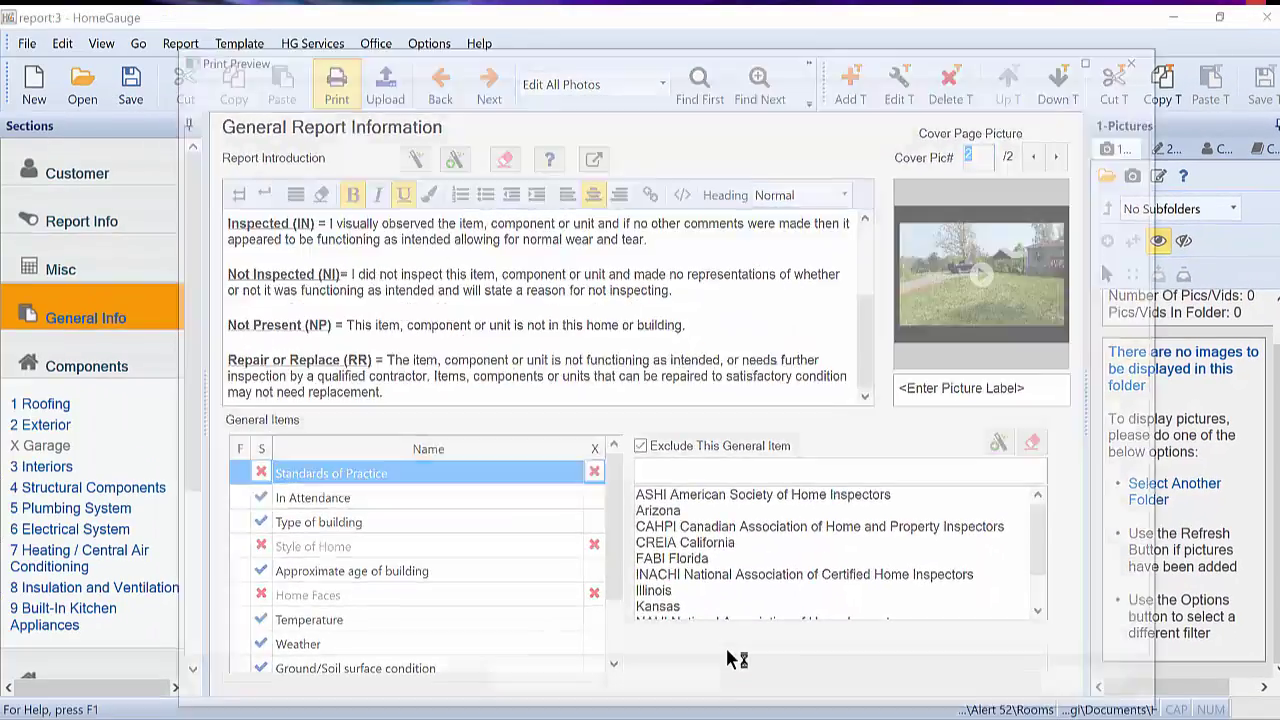
key("ctrl+p")
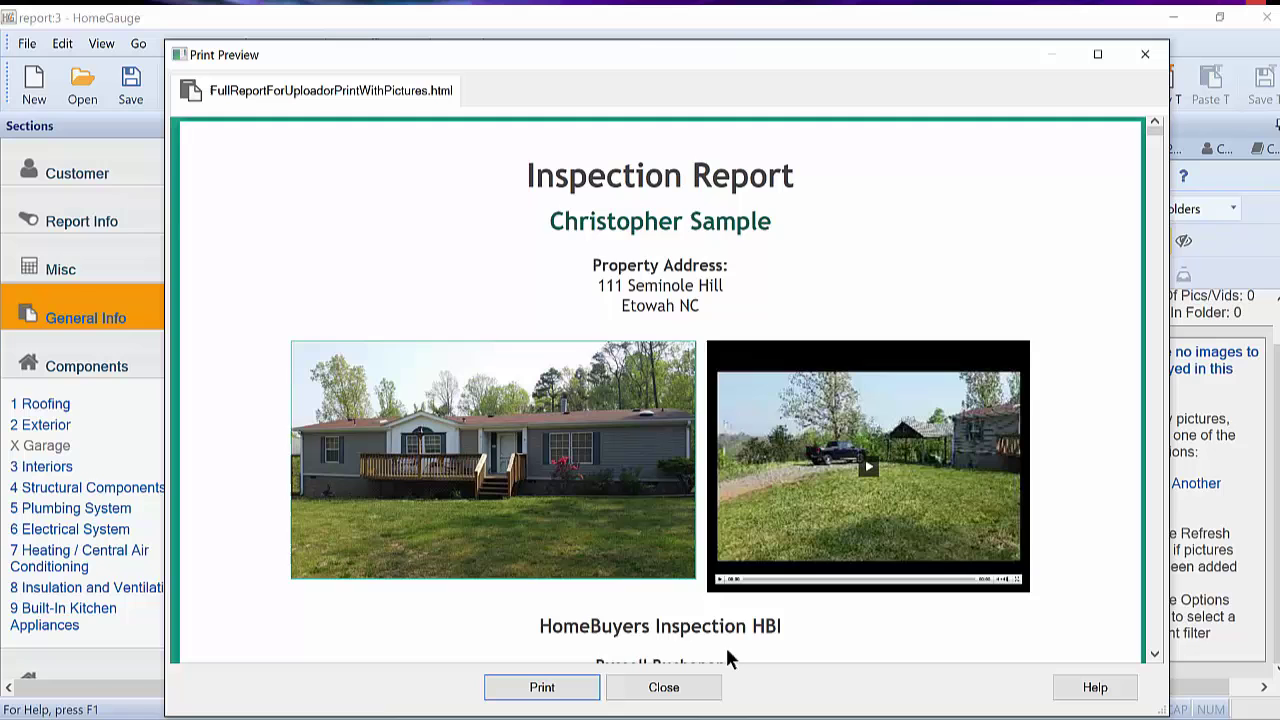
- Jump to 5 Plumbing System from the table of contents and play the Item 1 outside faucet video
scroll(727, 656, "down", 6)
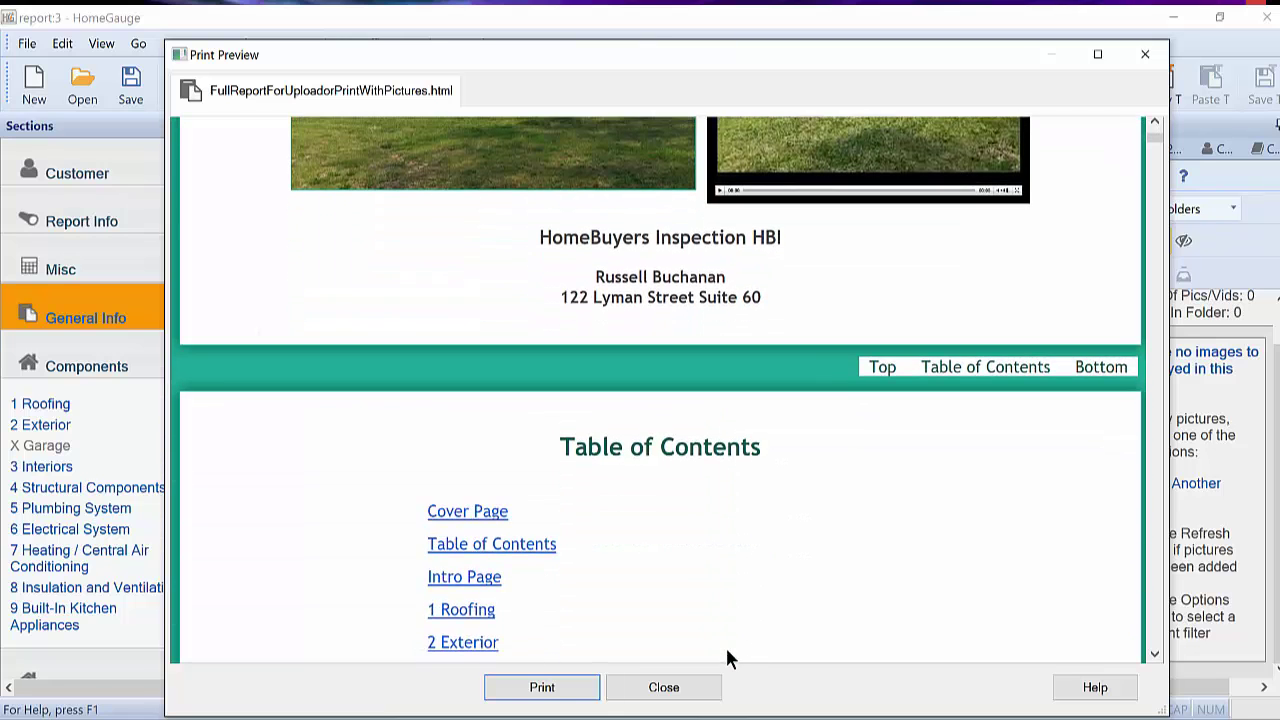
scroll(727, 656, "down", 1)
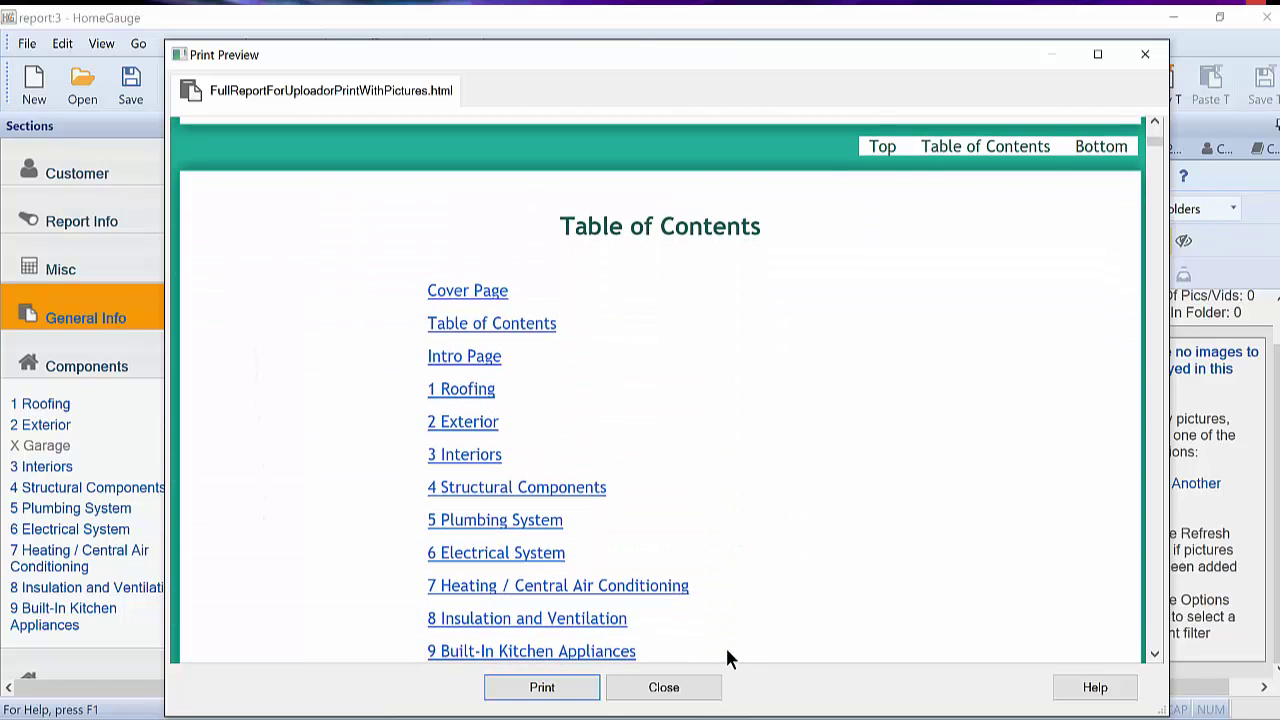
left_click(505, 525)
scroll(505, 530, "down", 6)
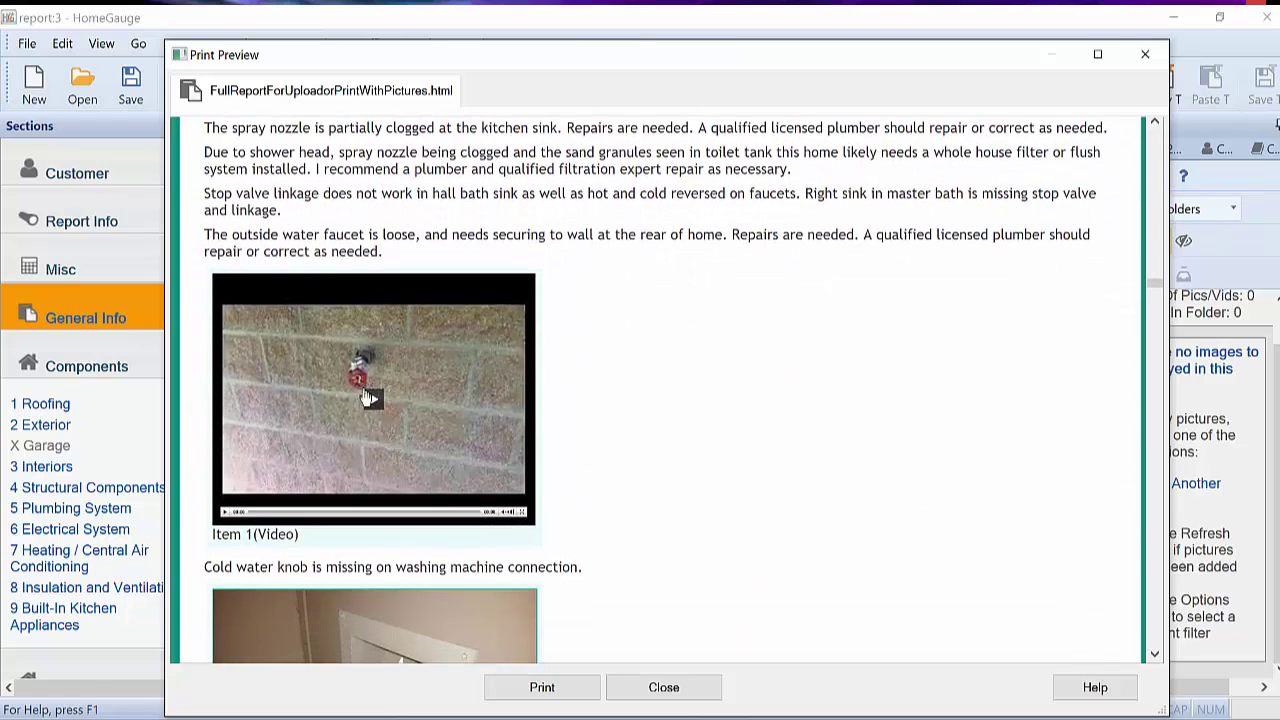
left_click(373, 403)
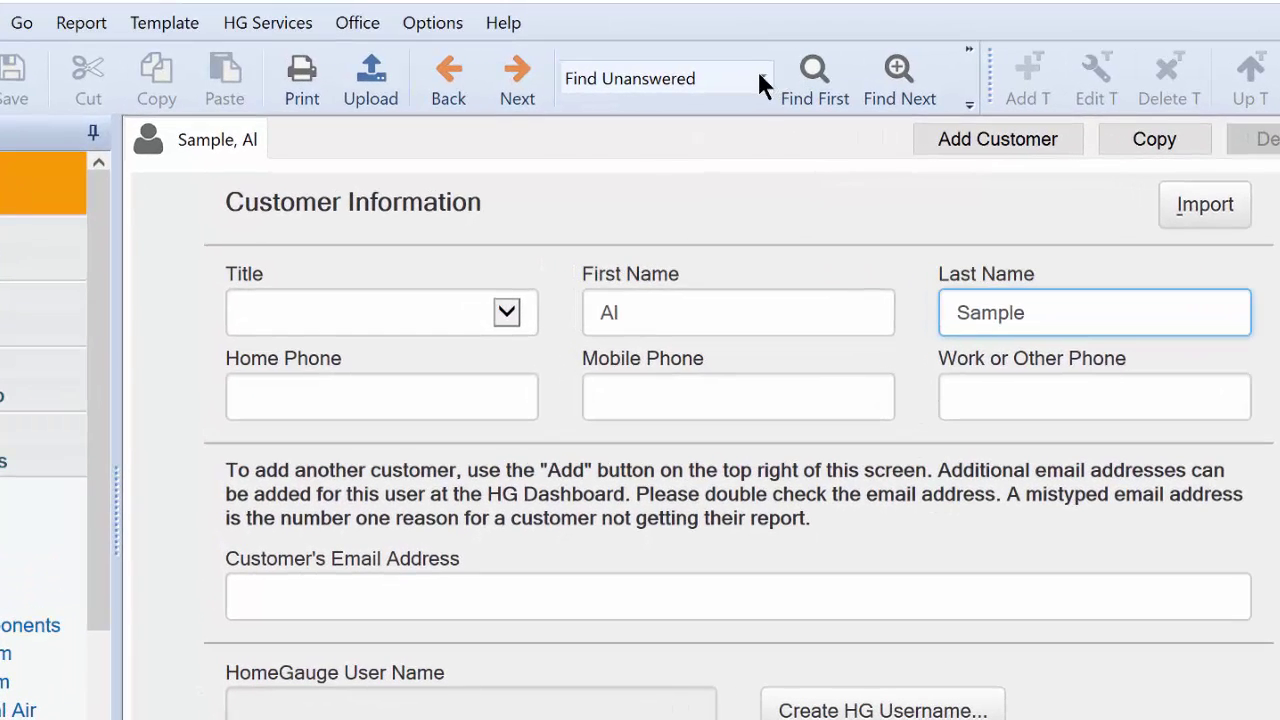
- Step through the photos with Edit All Photos, then insert the FLIR thermal image into the electrical item
left_click(760, 78)
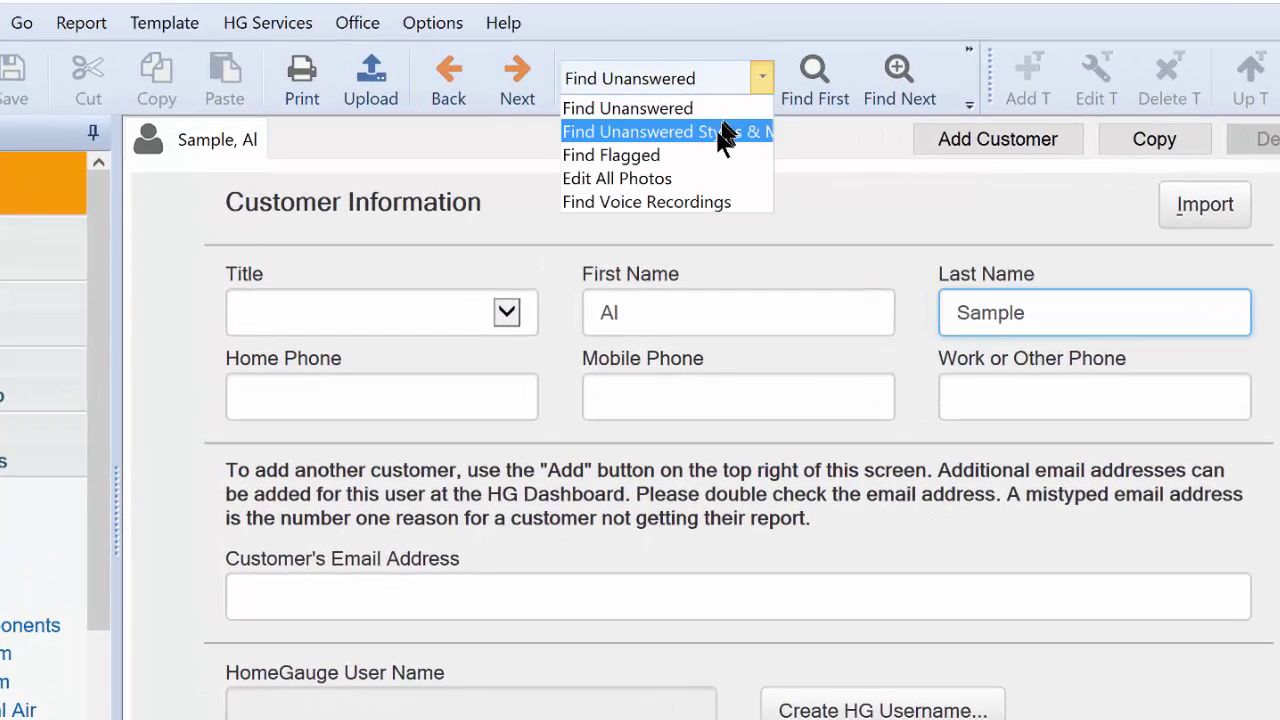
left_click(706, 178)
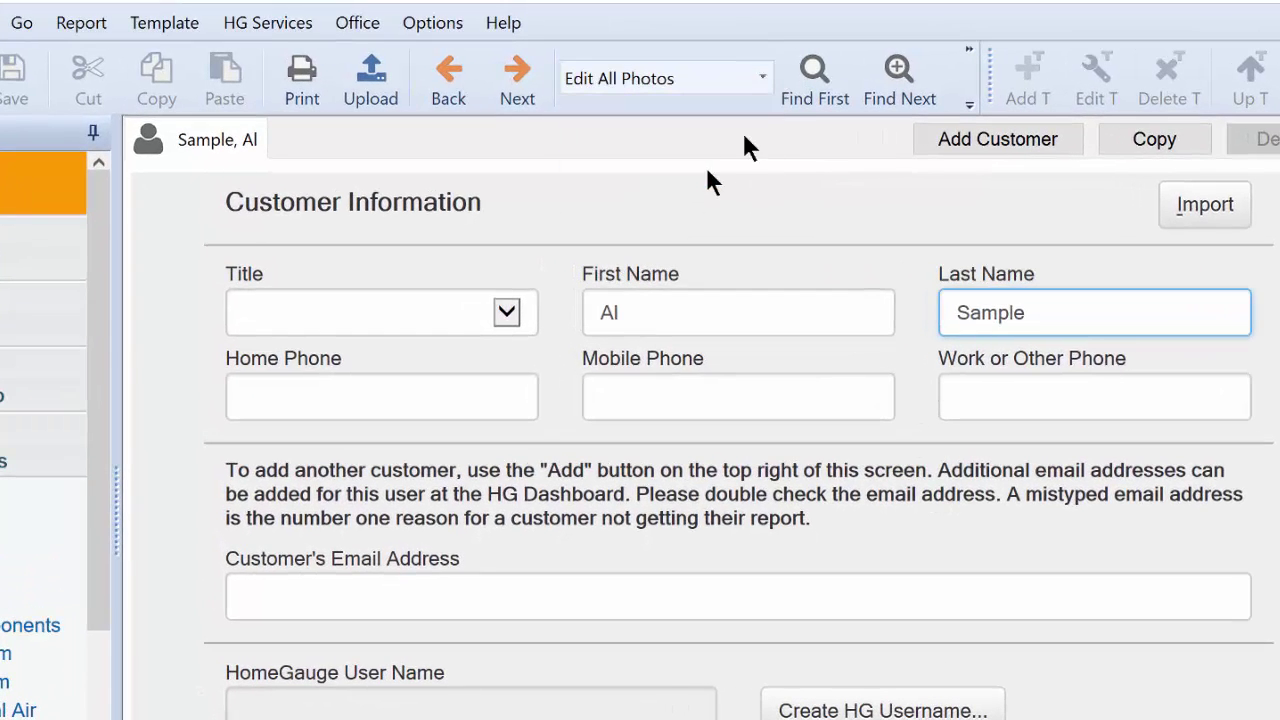
left_click(814, 82)
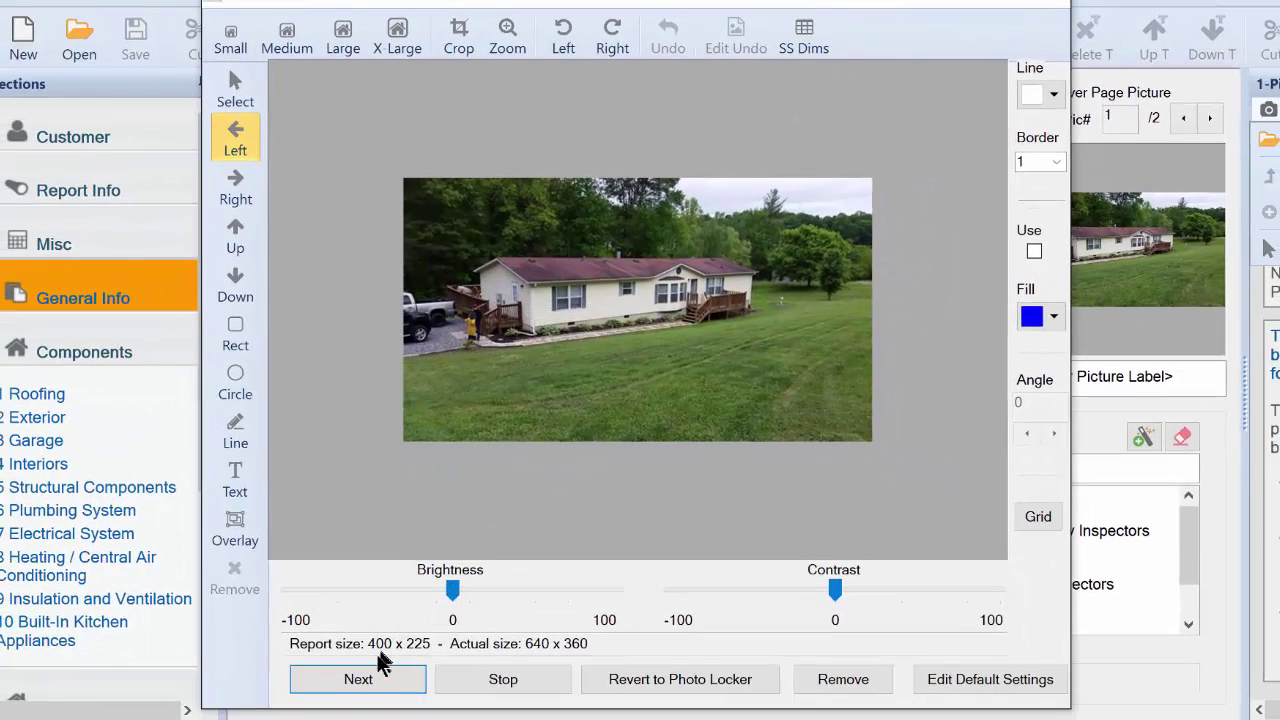
left_click(368, 679)
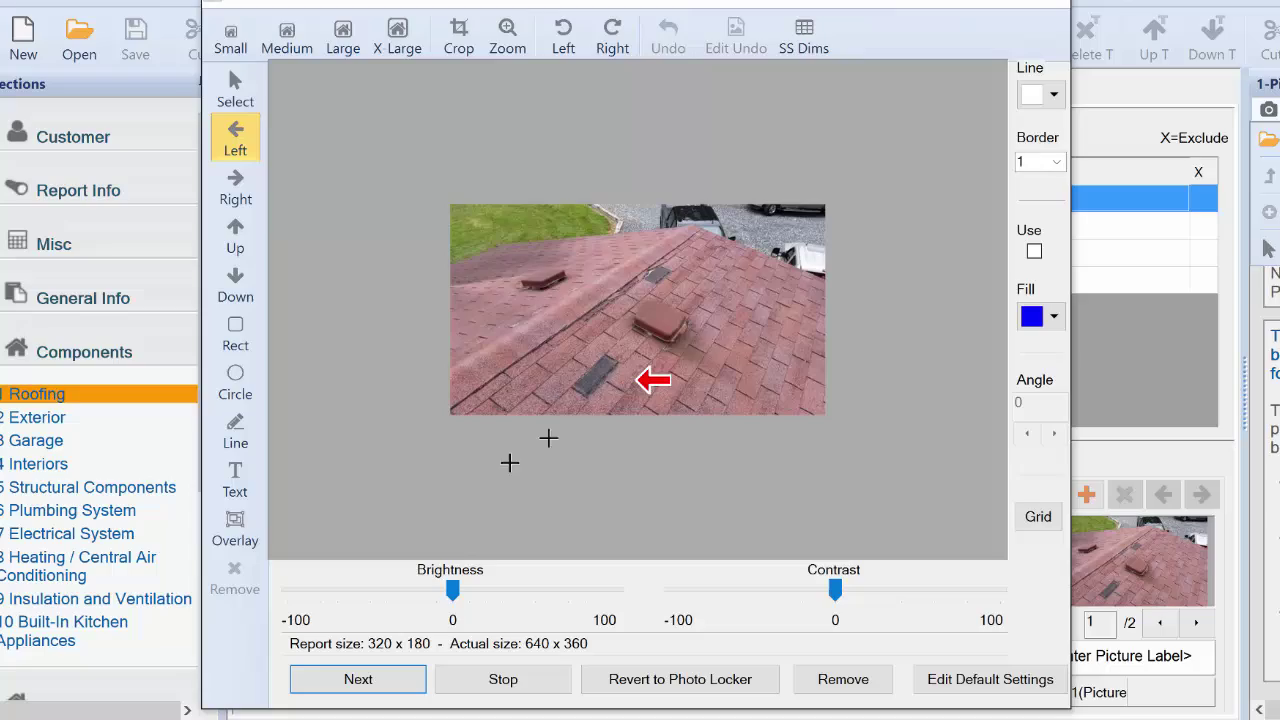
left_click(388, 677)
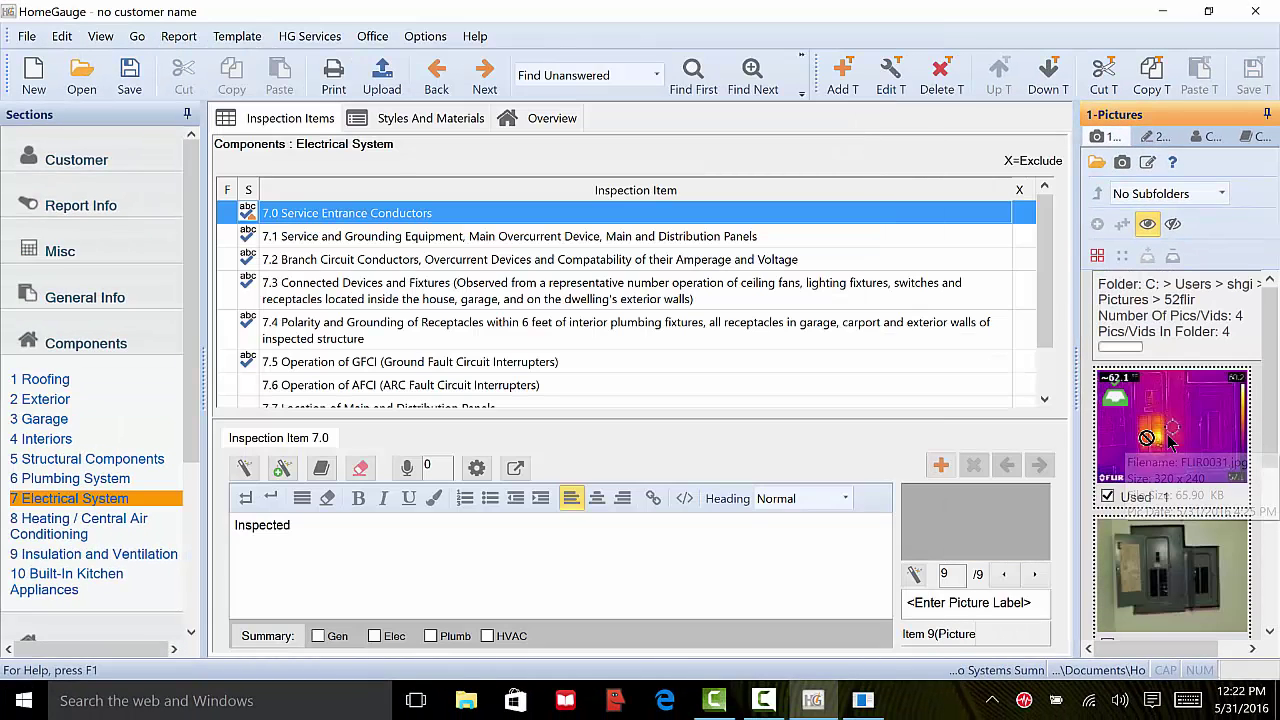
left_click_drag(1148, 438, 1010, 522)
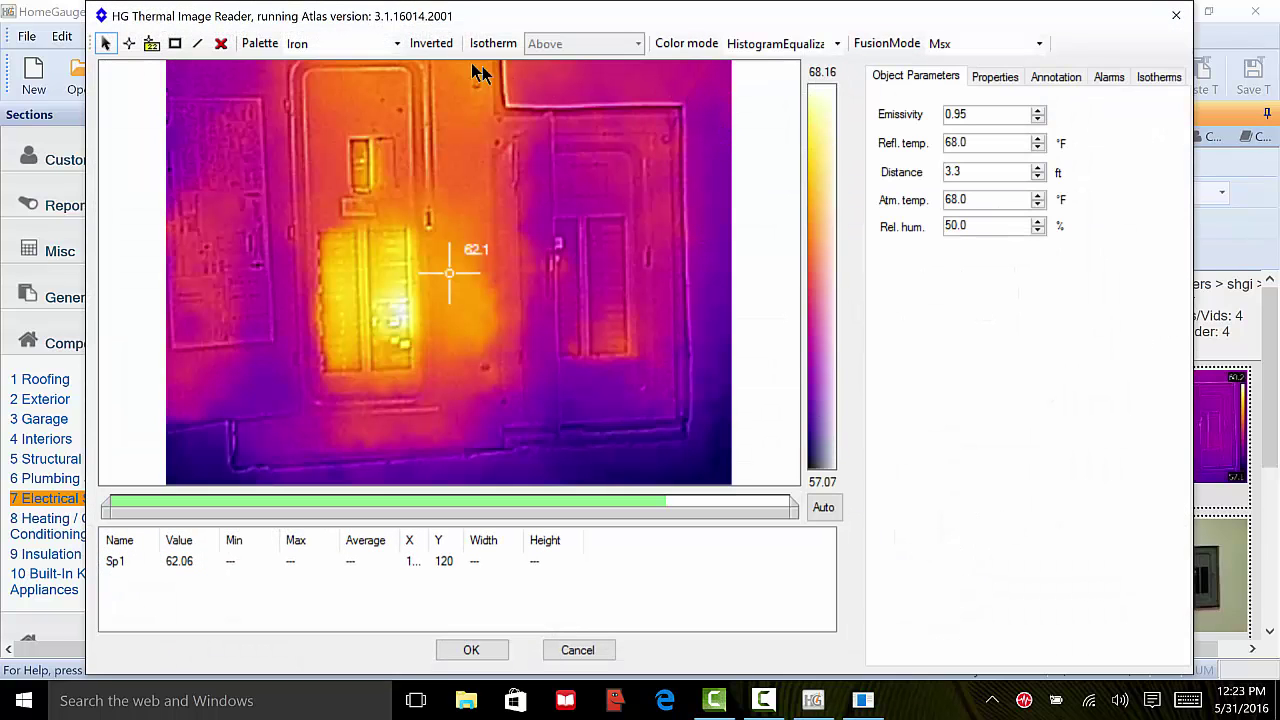
- Recolour the thermal image with the Arctic palette, then settle on Rainbow
left_click(397, 43)
left_click(365, 60)
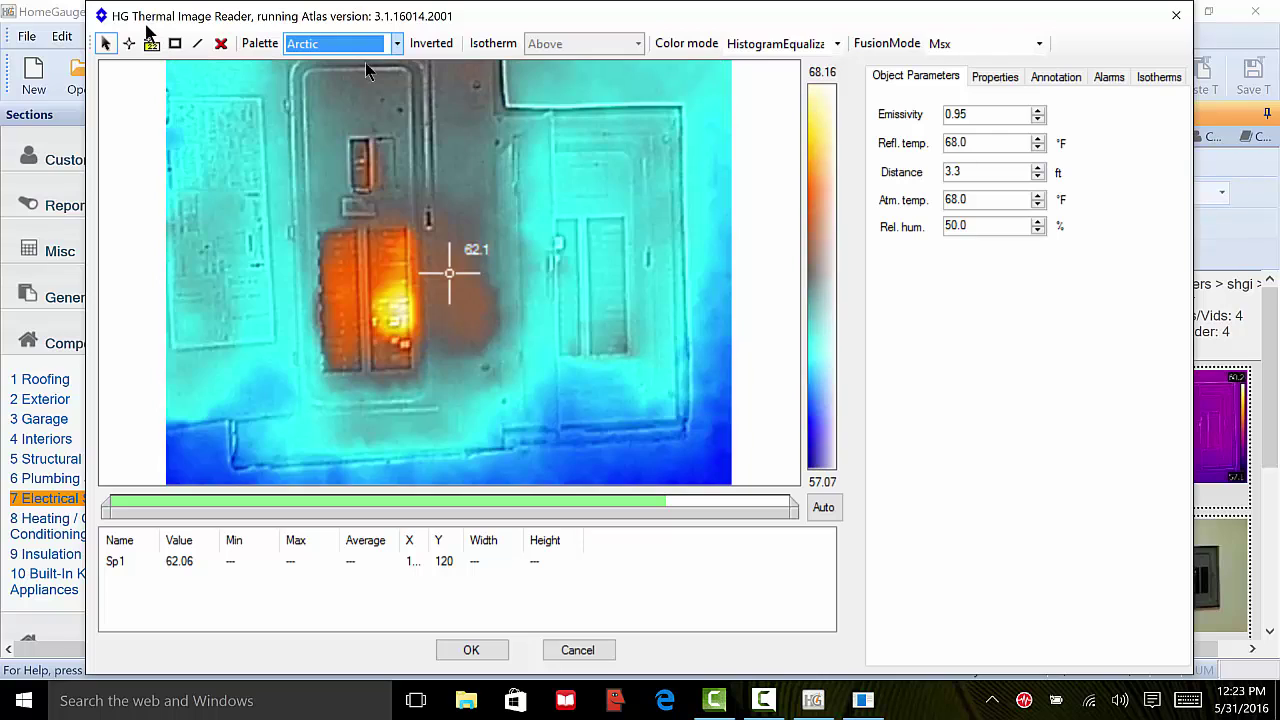
left_click(395, 48)
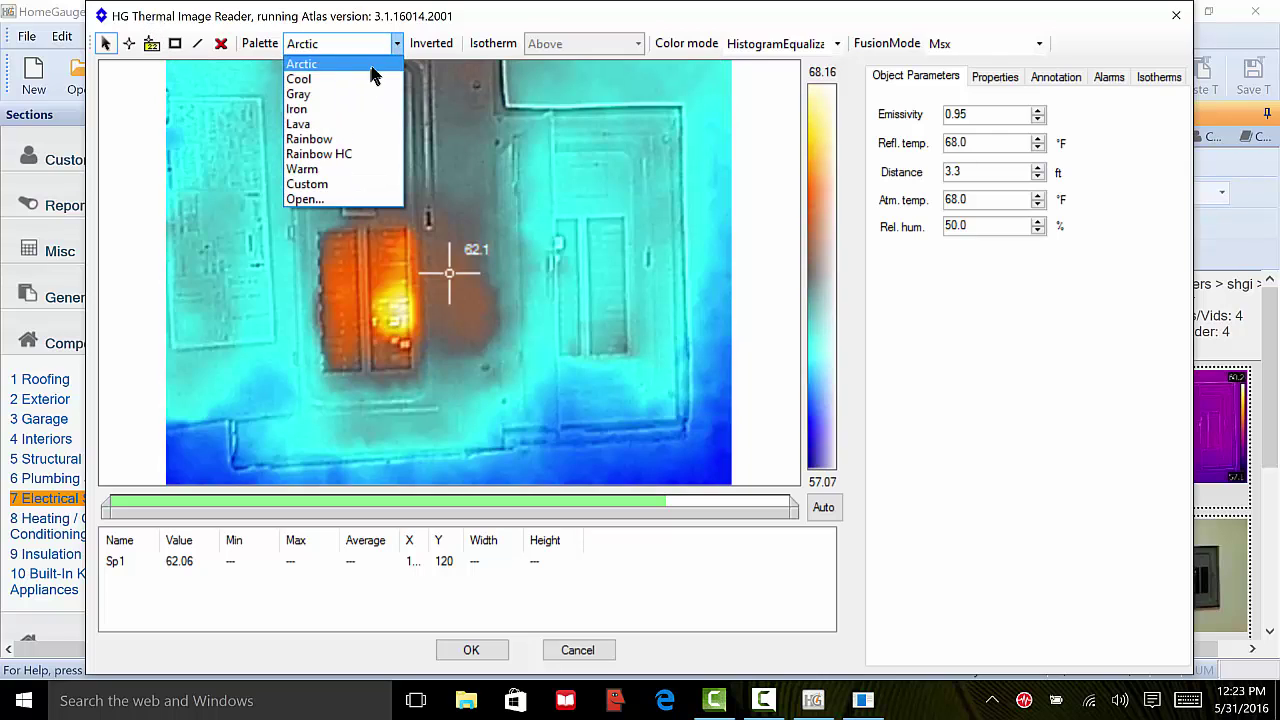
left_click(341, 138)
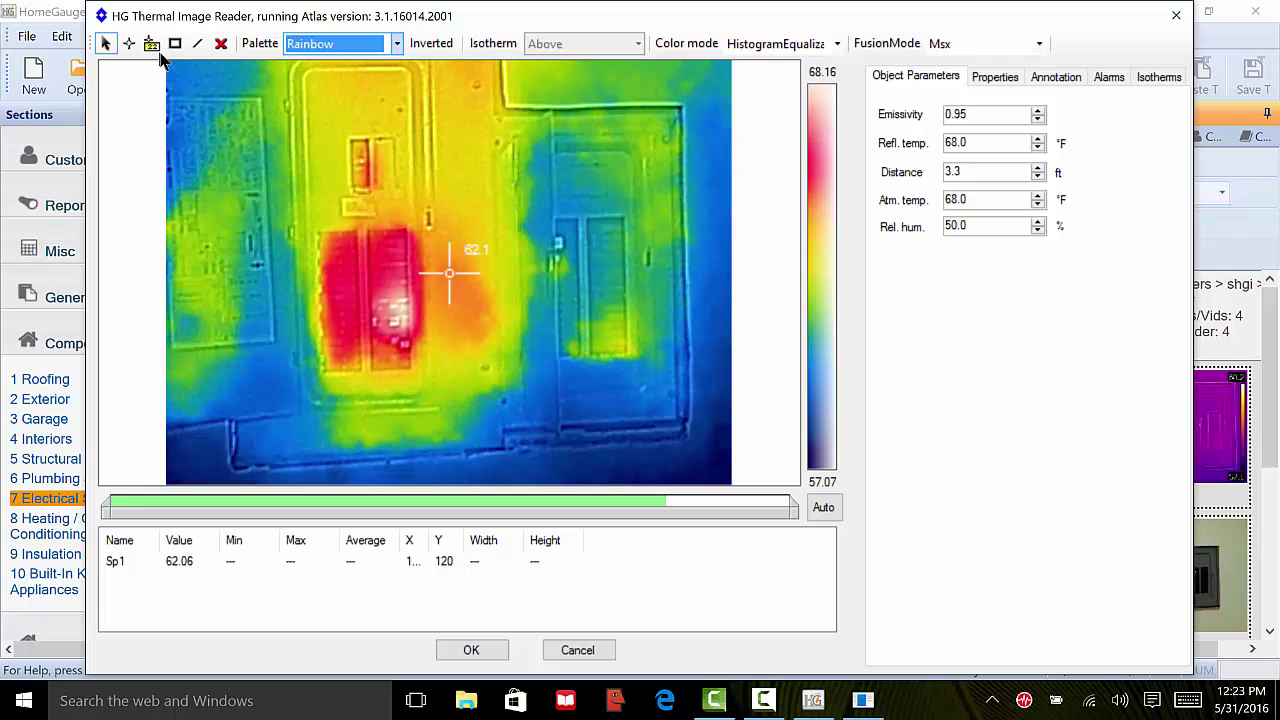
- Add Spotmeter and Flying Spot readings and a temperature line on the panel, then accept
left_click(129, 44)
left_click(374, 163)
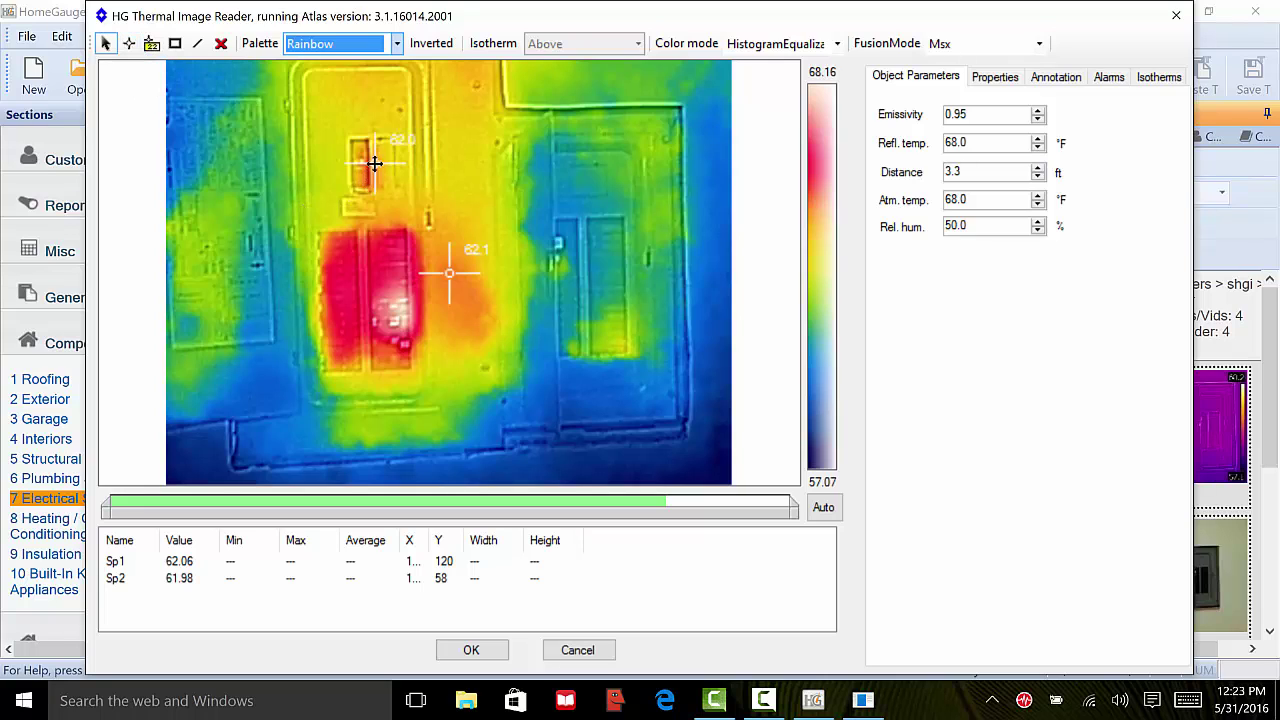
left_click(151, 44)
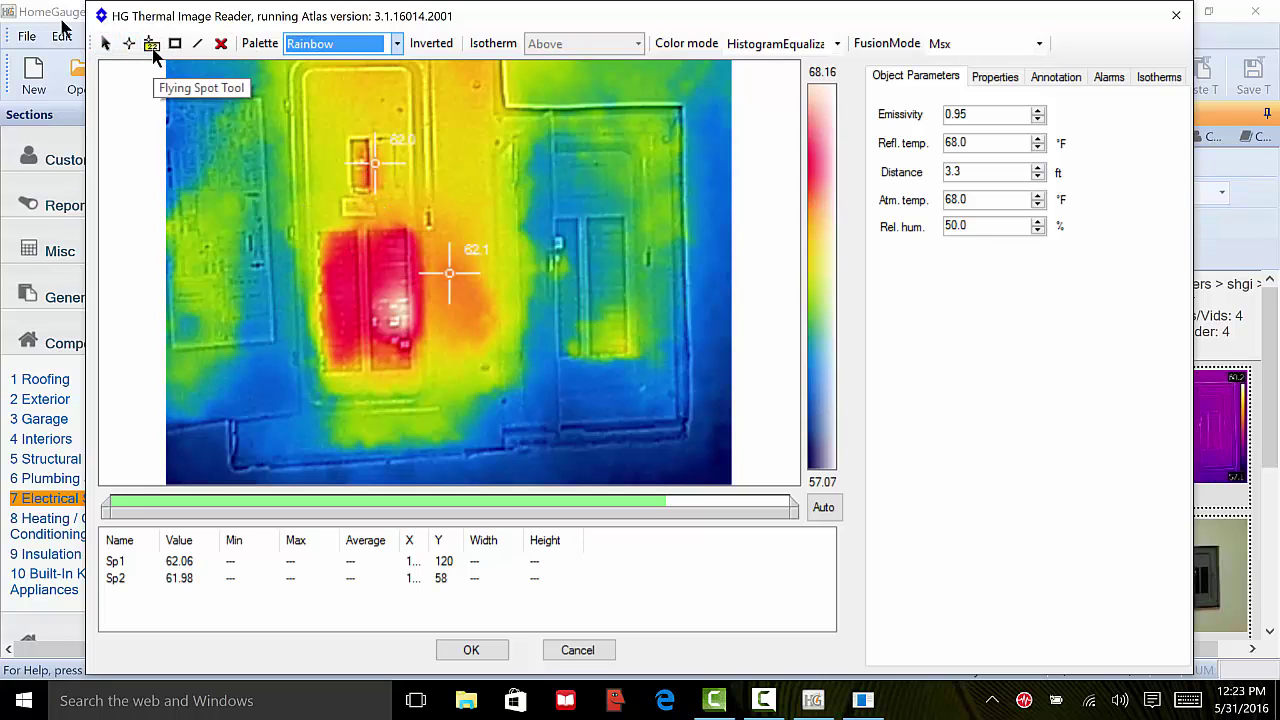
left_click(380, 290)
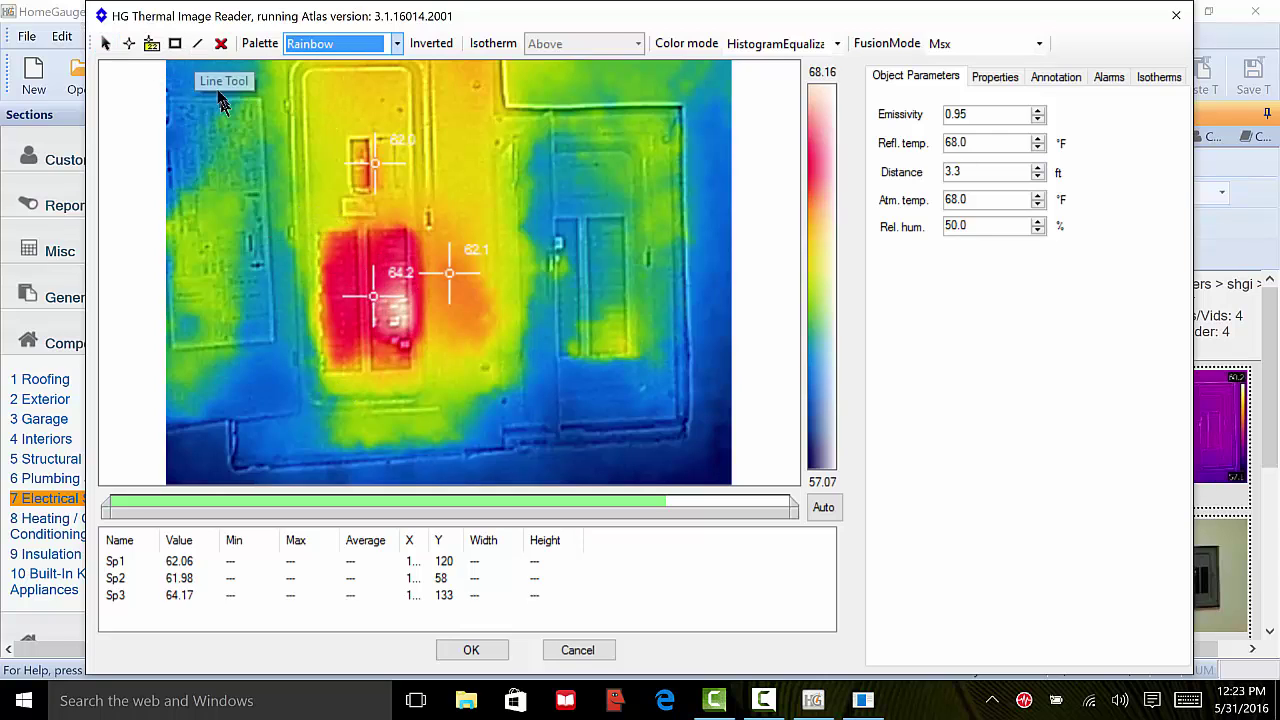
left_click(197, 43)
left_click_drag(364, 286, 203, 104)
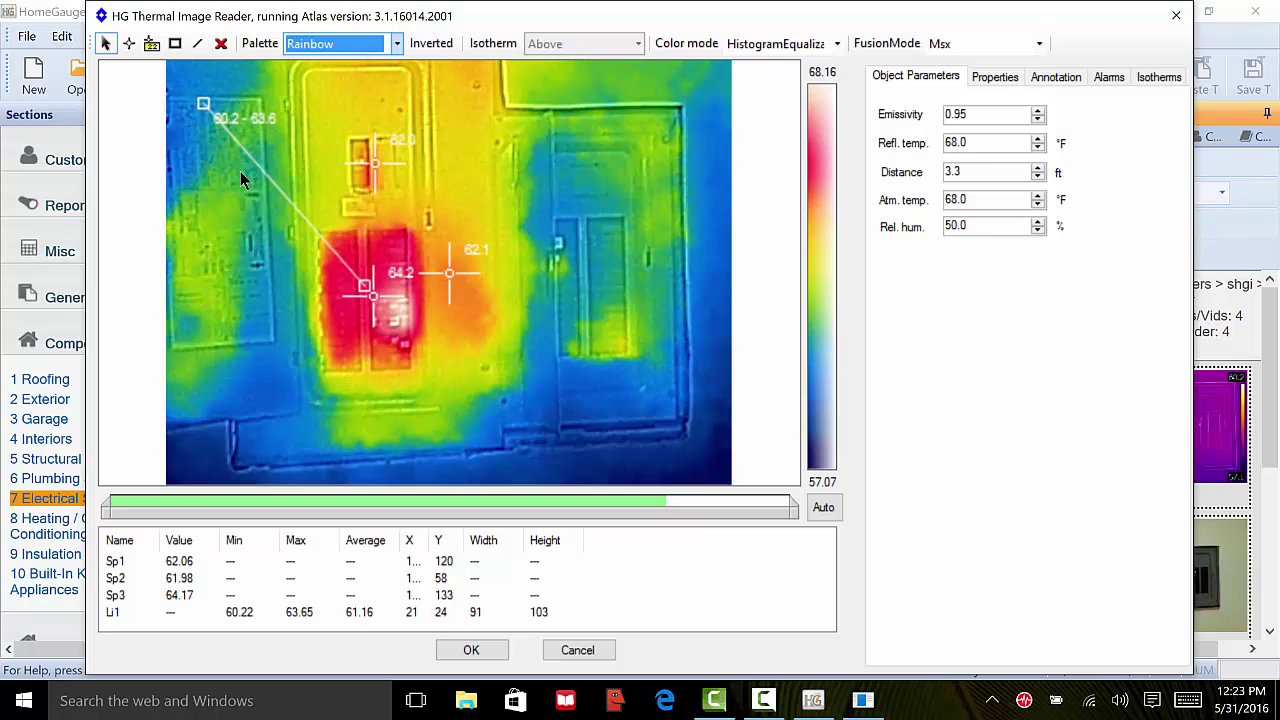
left_click(471, 650)
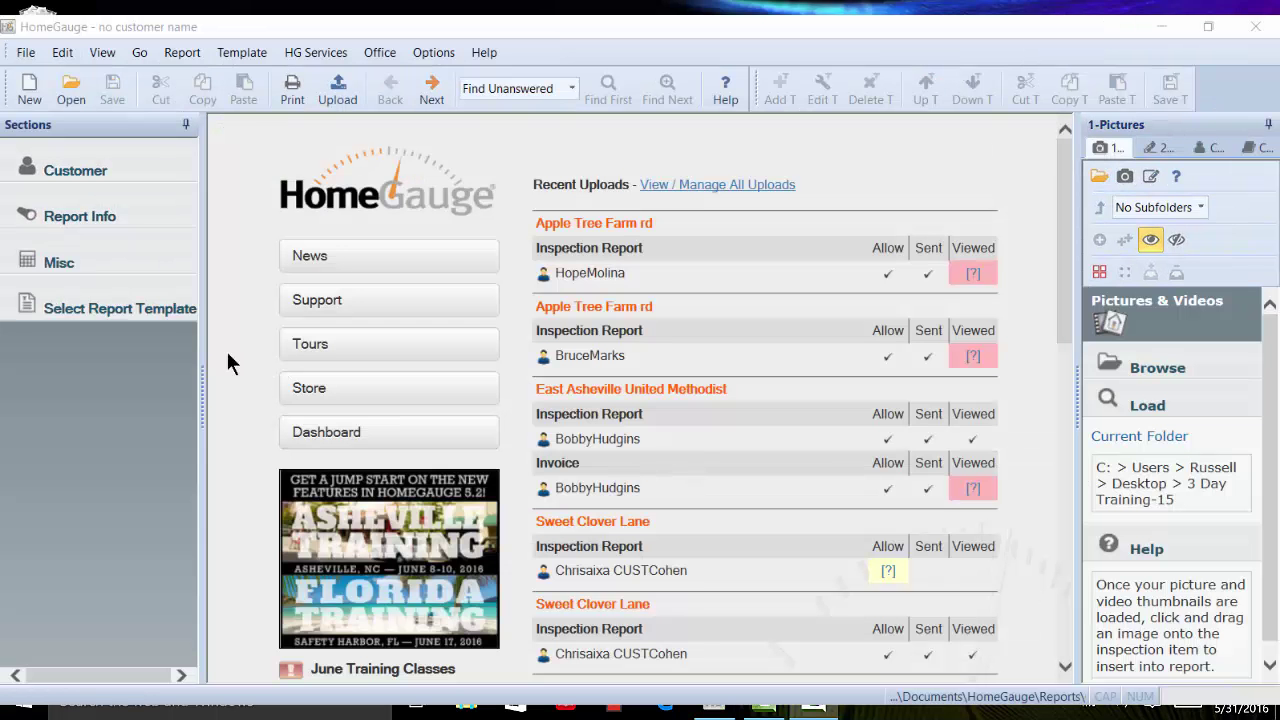
- Open a new report from Rooms to Systems Summary (fast-template).ht5 and show its Roof System section
left_click(120, 306)
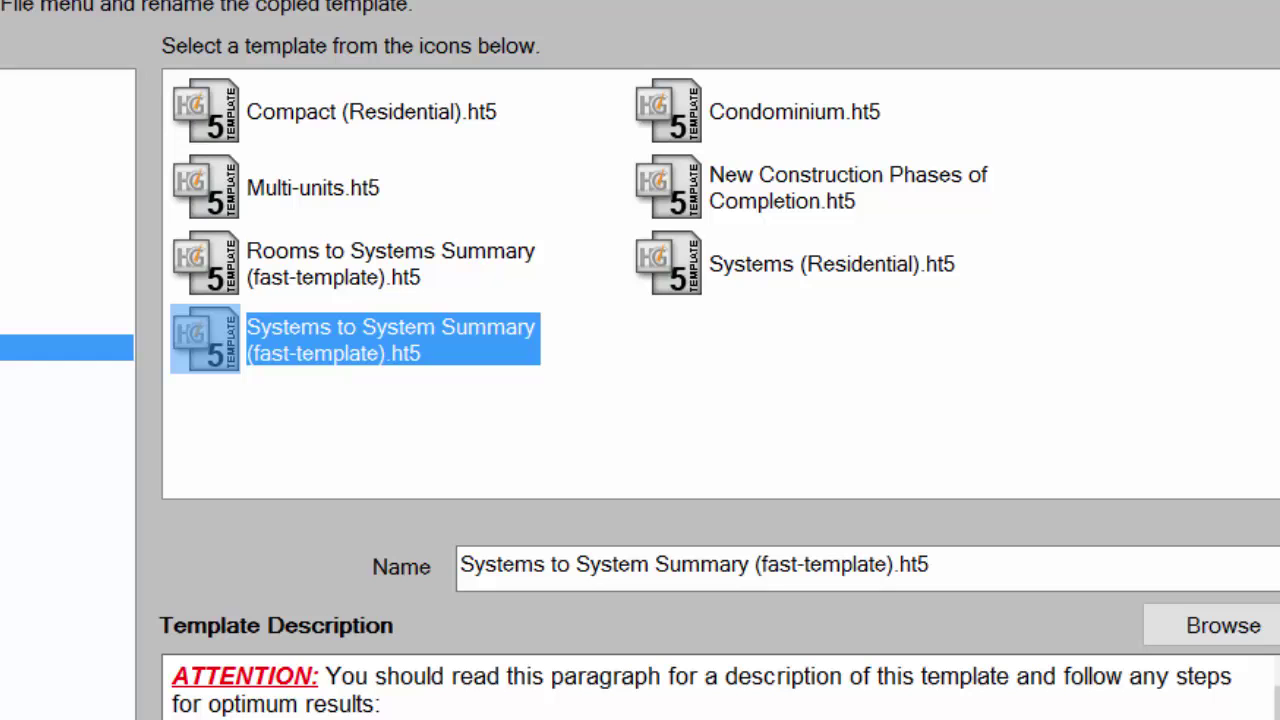
left_click(408, 280)
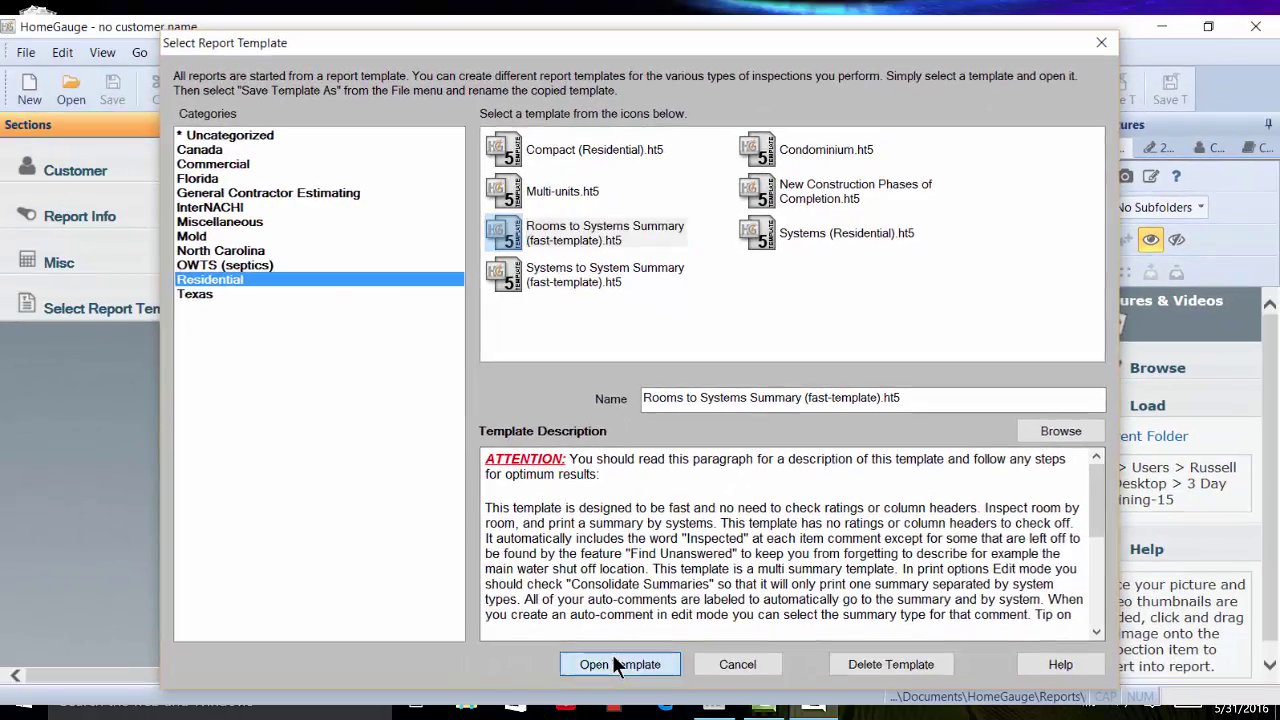
left_click(617, 665)
left_click(83, 396)
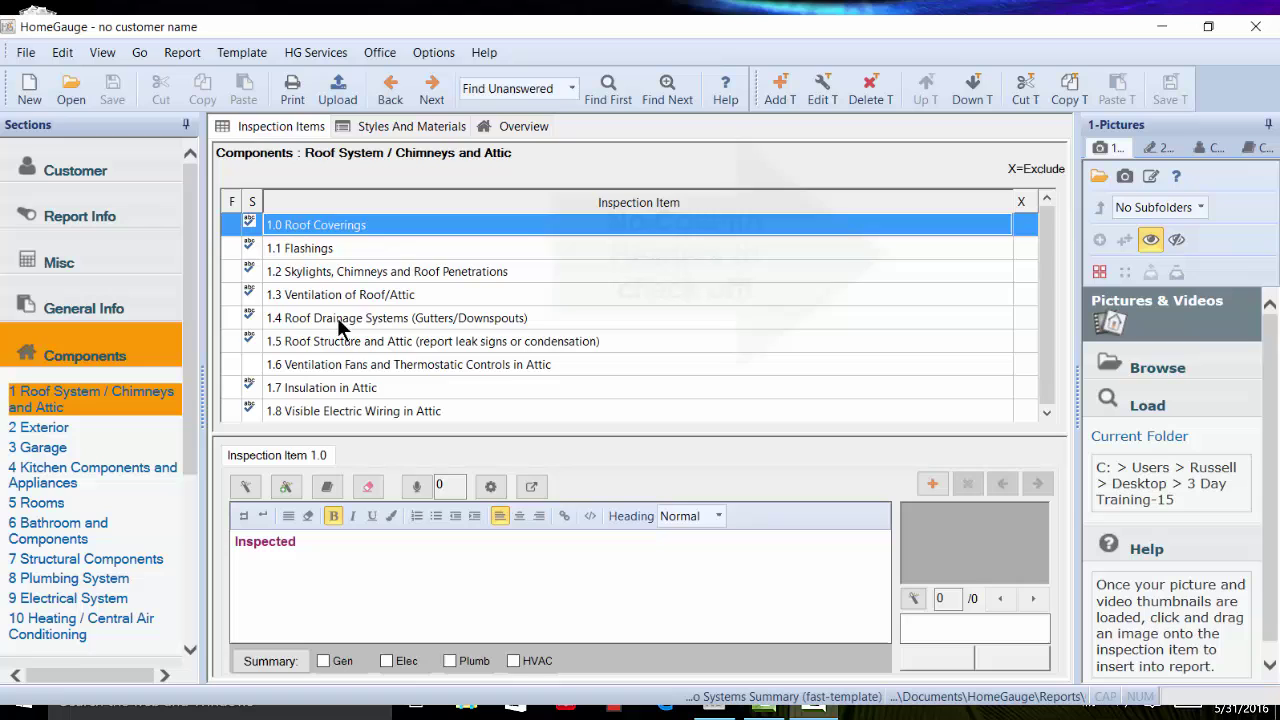
- Clear the Inspected text from 1.4 Roof Drainage Systems and pick the 'Dspout loose on wall' comment
left_click(335, 250)
left_click(336, 268)
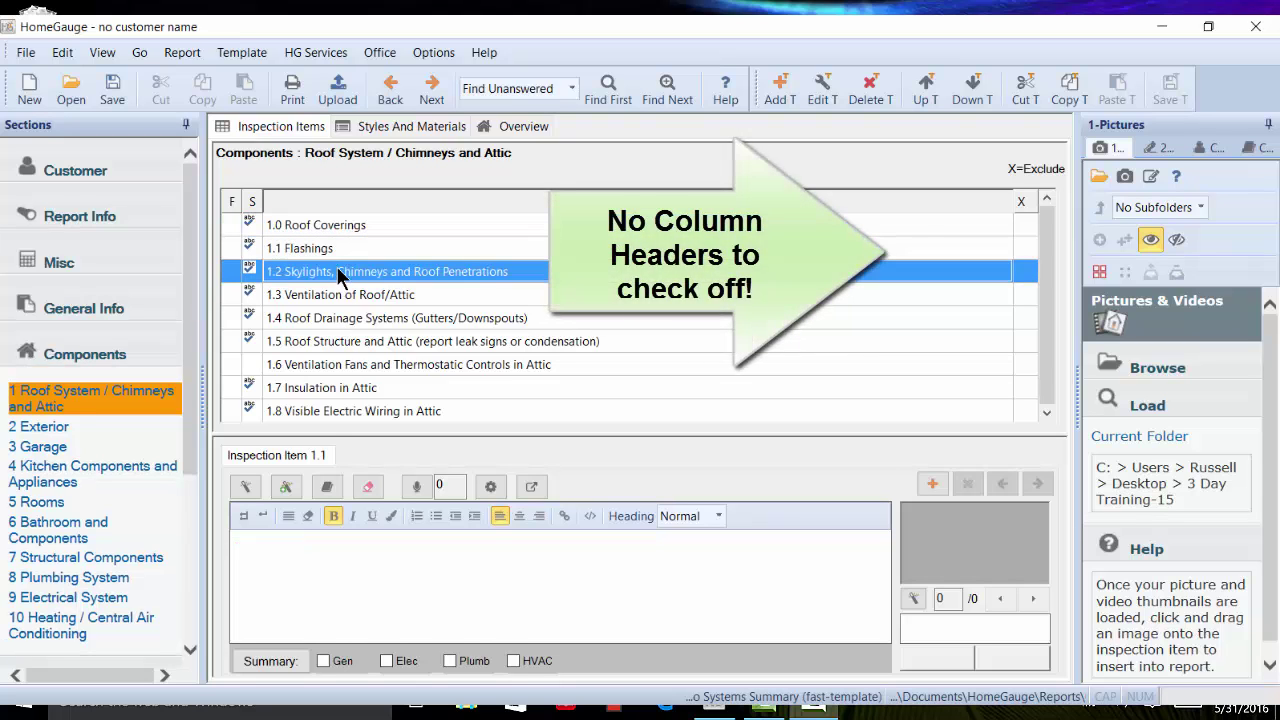
left_click(339, 294)
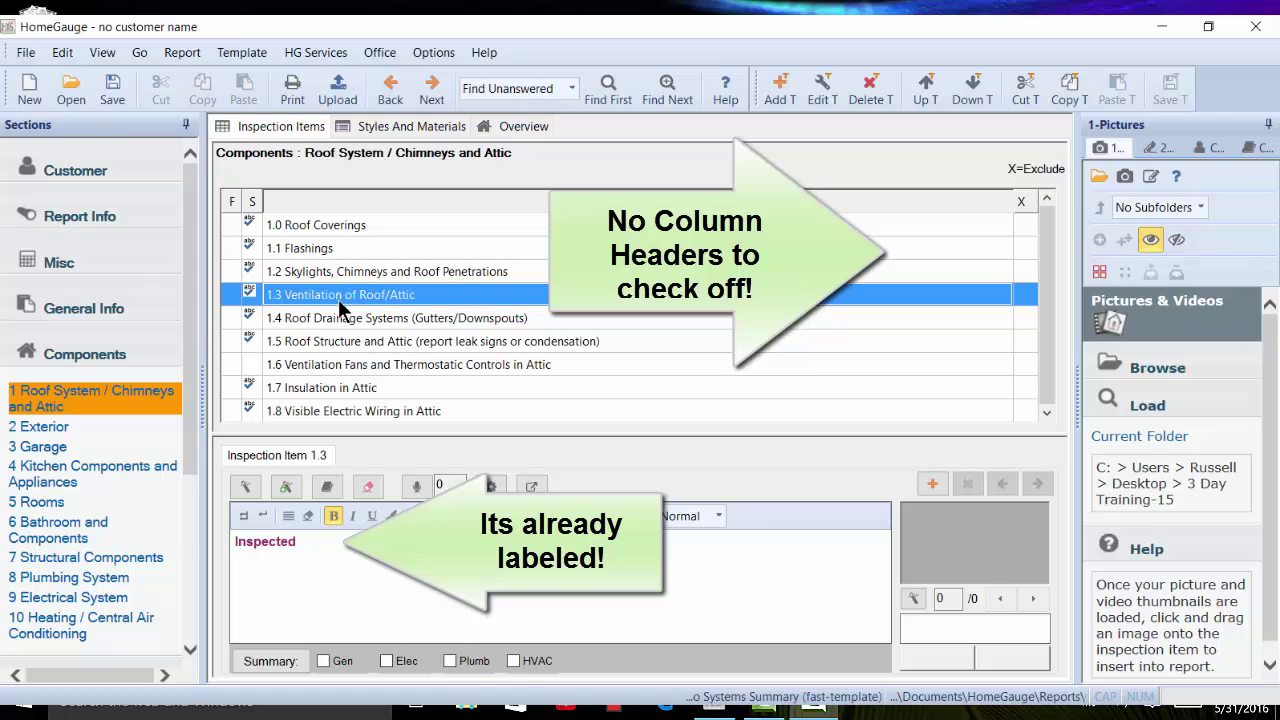
left_click(344, 318)
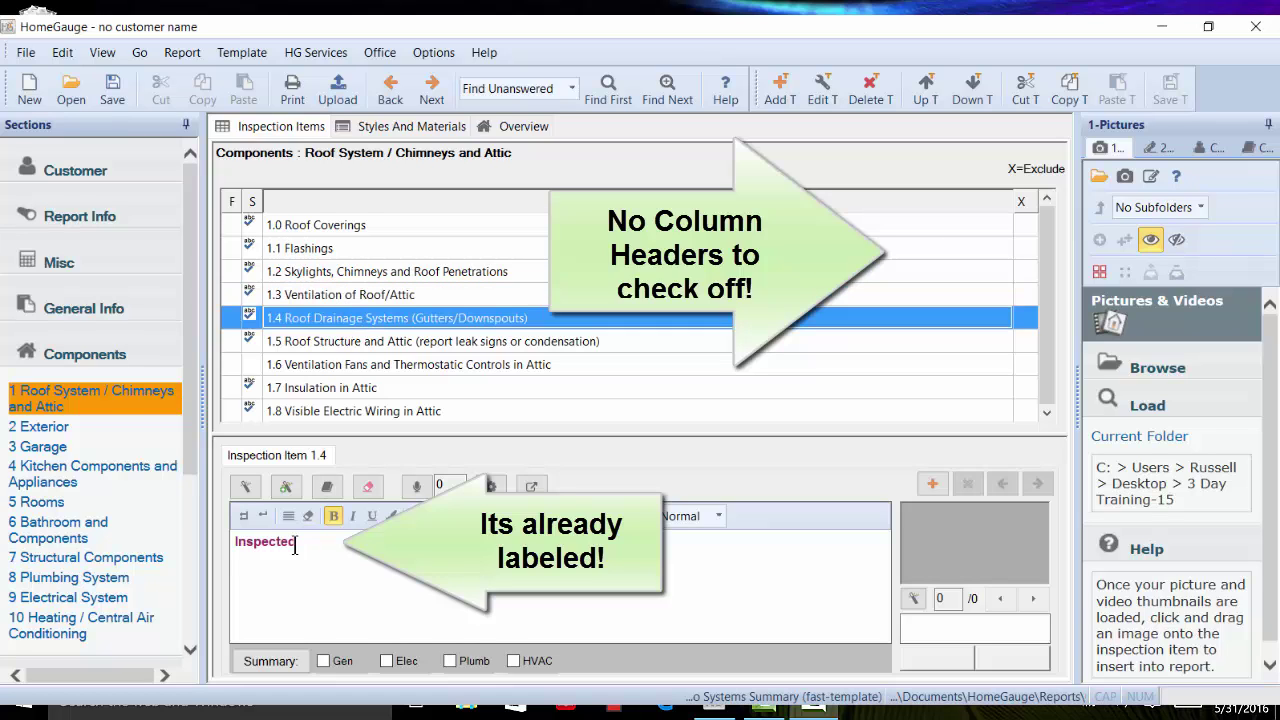
left_click(362, 487)
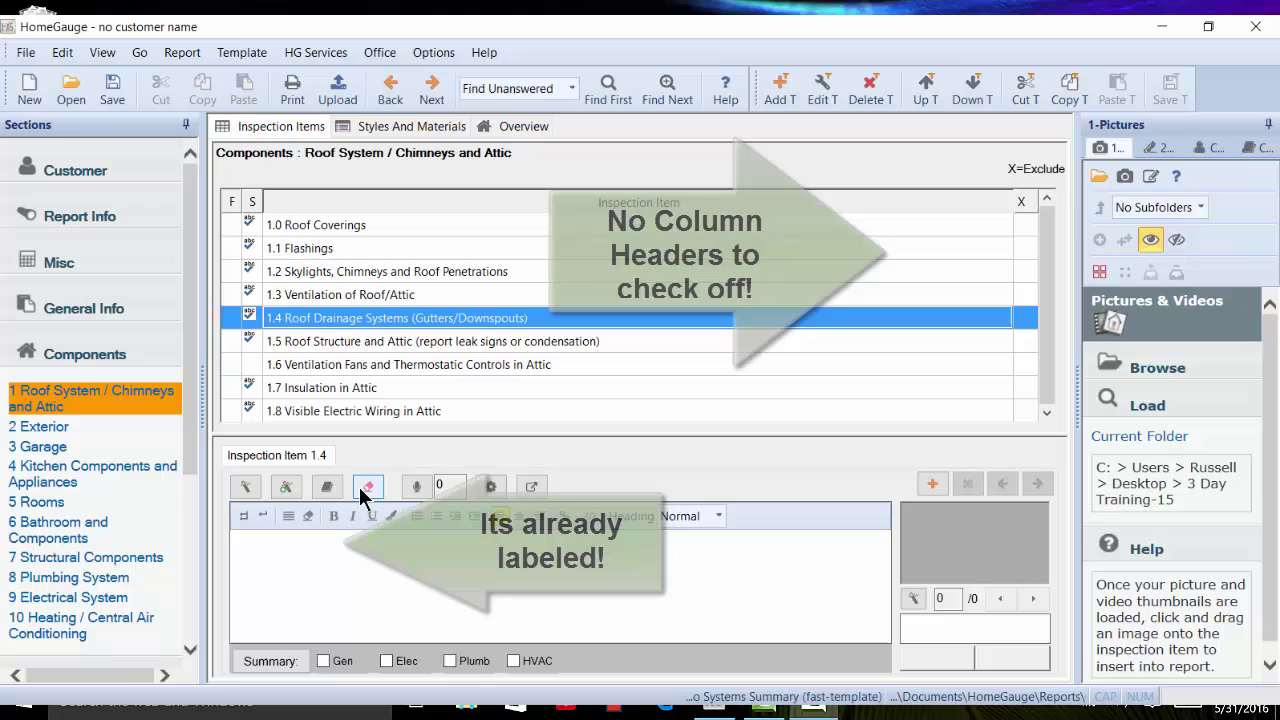
left_click(248, 491)
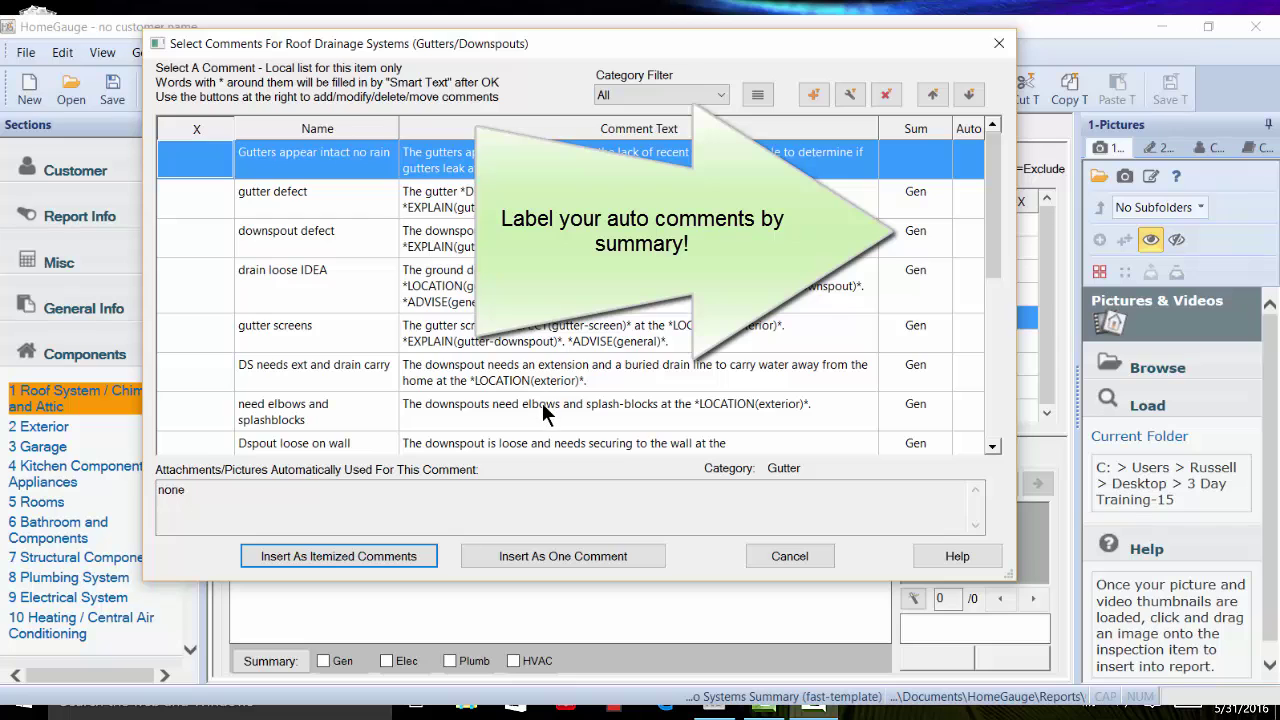
left_click(539, 443)
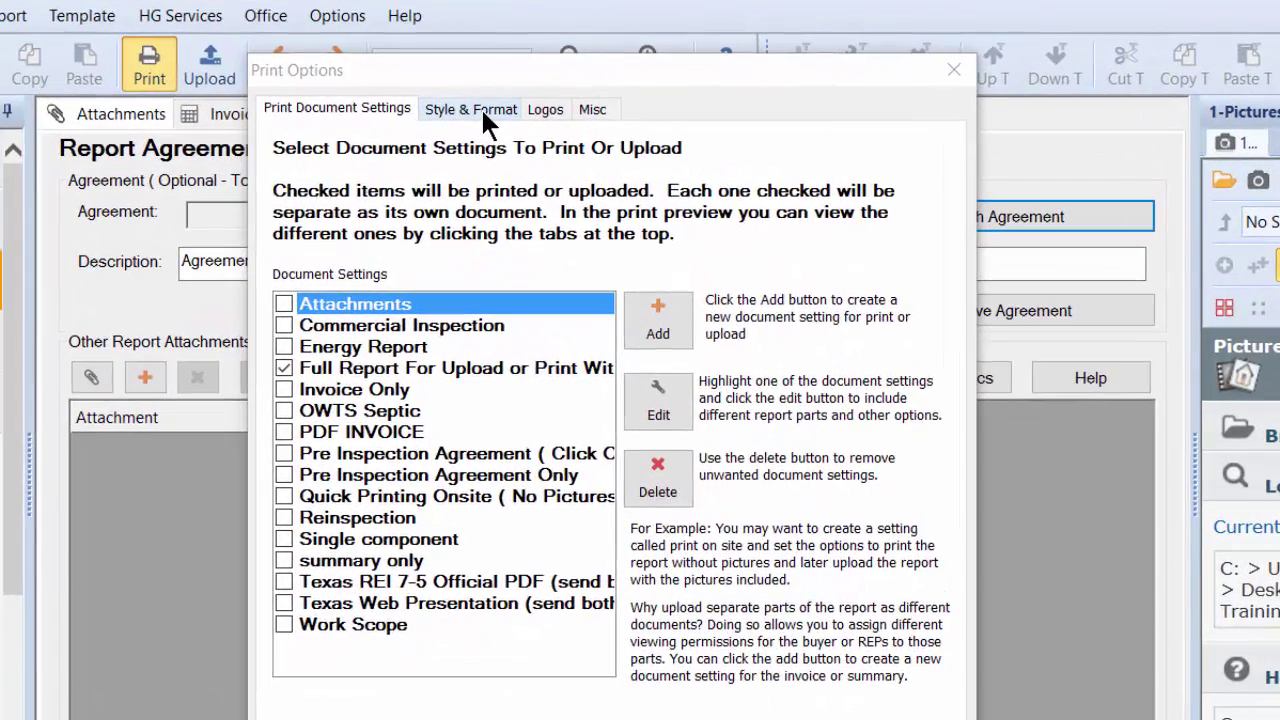
- Set the report format to Narrative Focused on the Style & Format tab
left_click(534, 122)
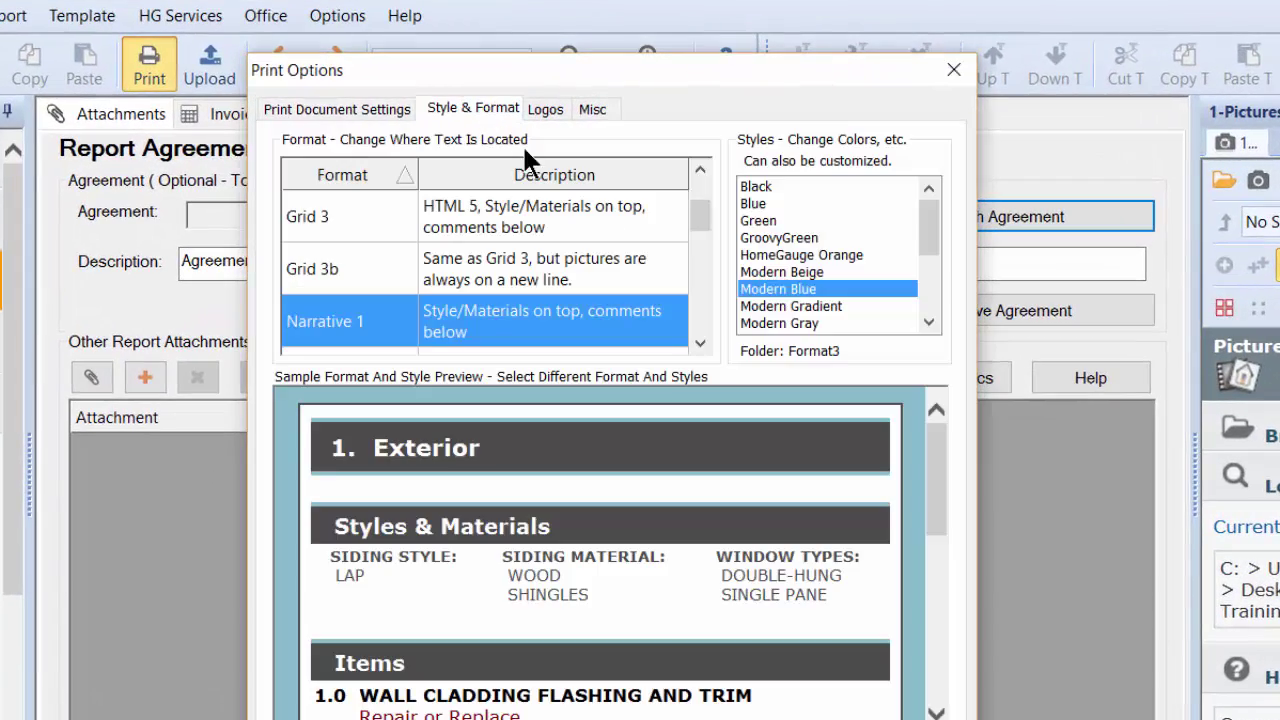
scroll(703, 335, "down", 2)
scroll(703, 335, "down", 1)
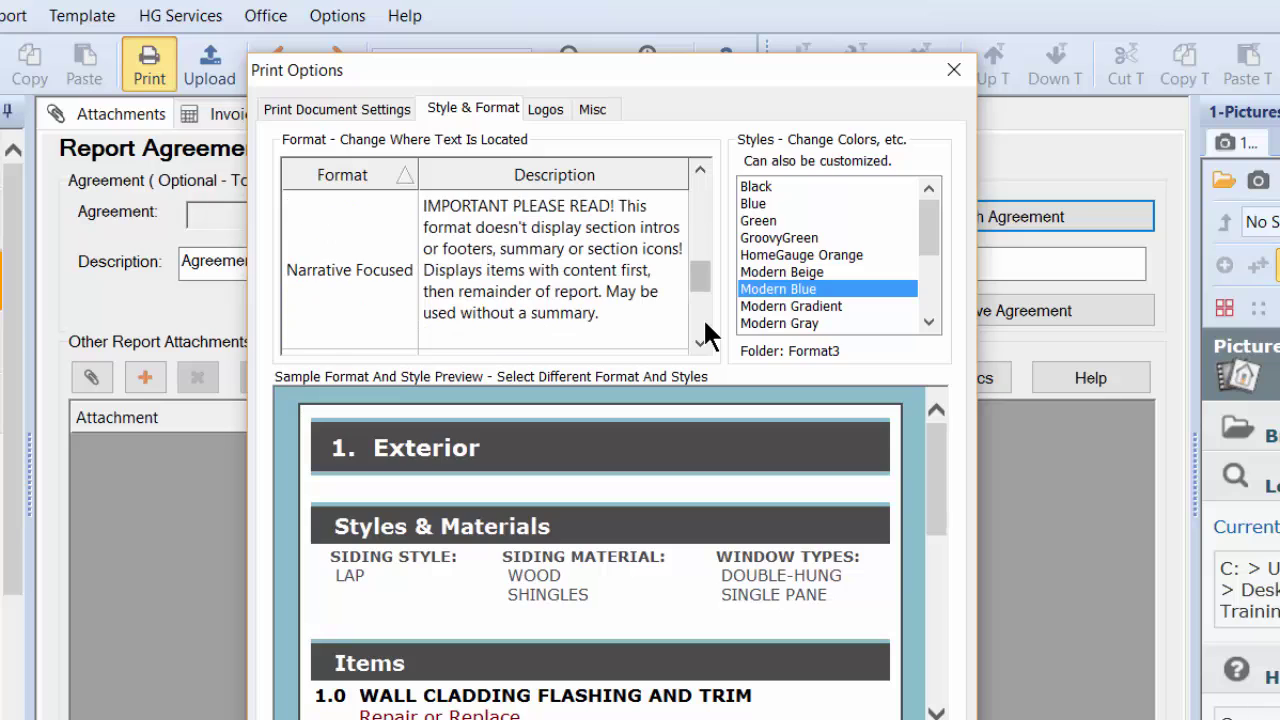
left_click(570, 285)
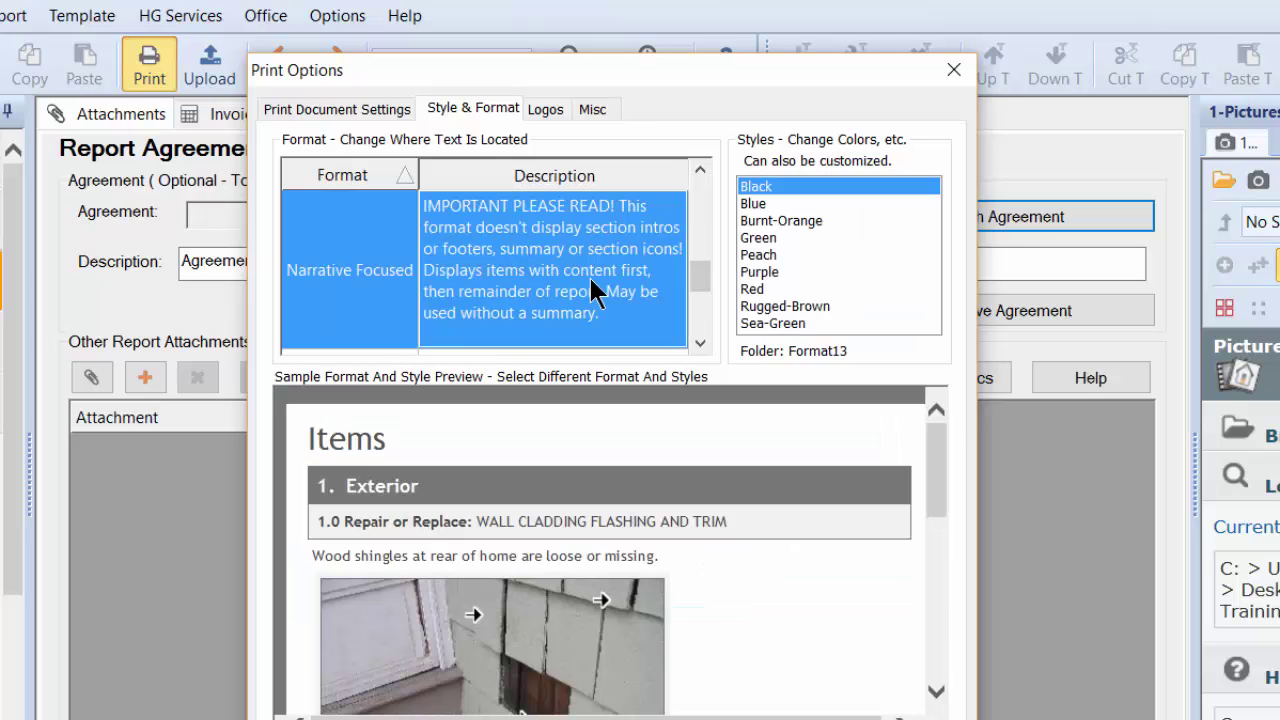
- Preview the Blue, Burnt-Orange, Green and Peach styles, ending on Purple
left_click(763, 203)
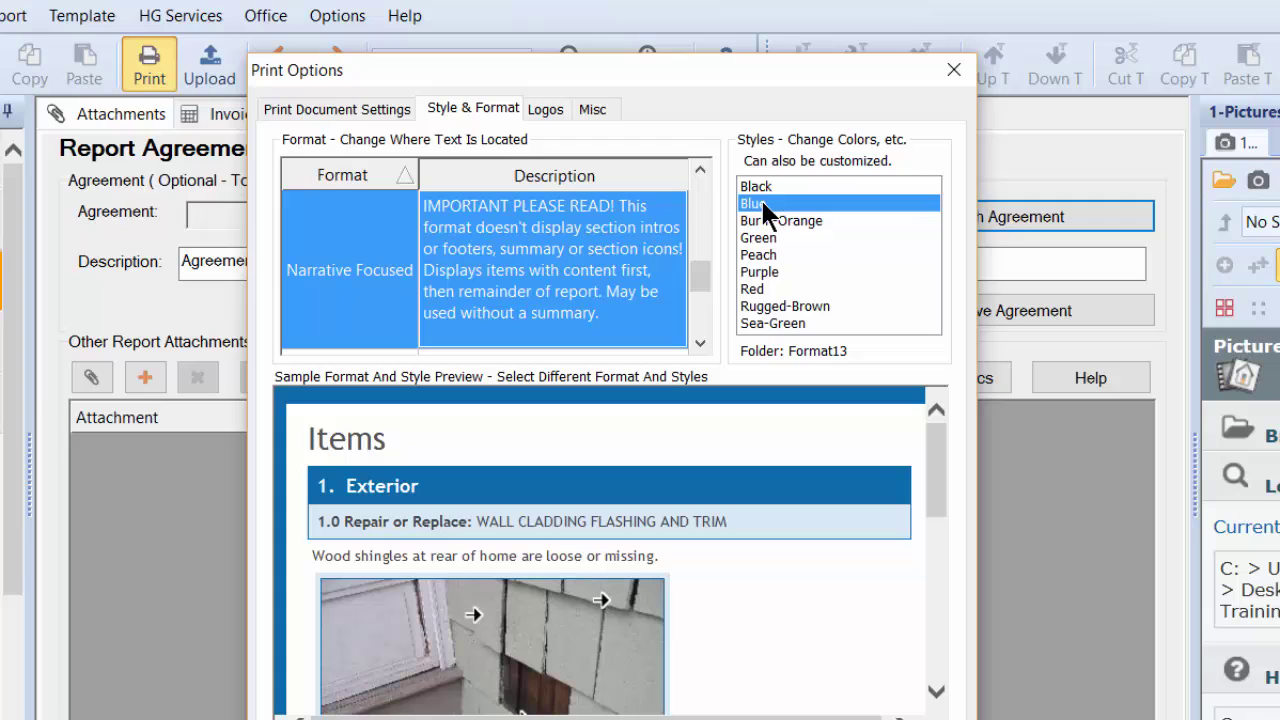
left_click(764, 219)
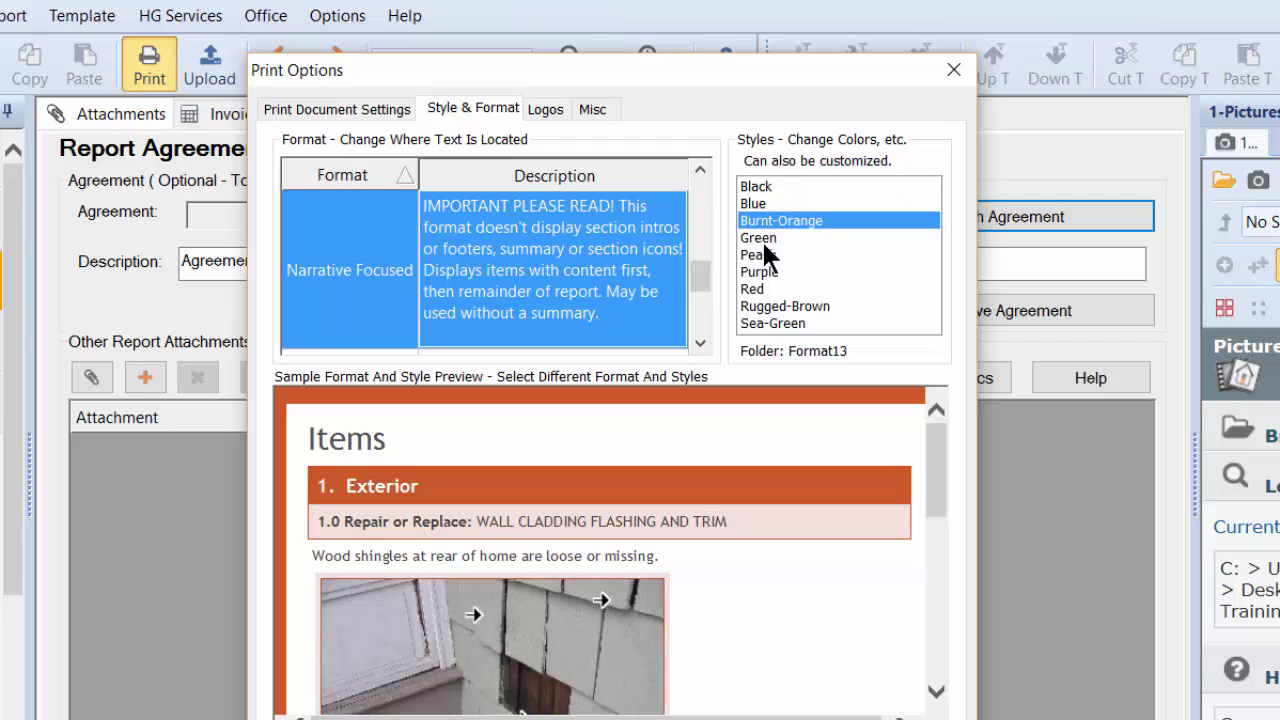
left_click(761, 236)
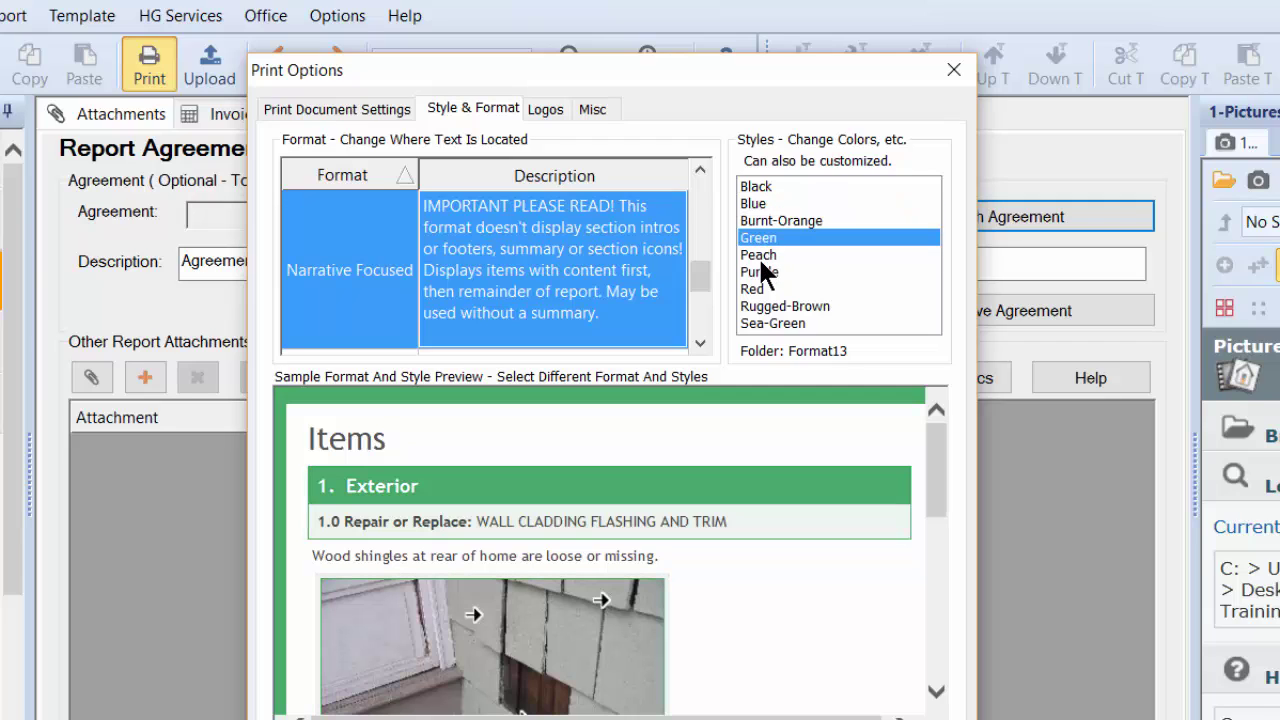
left_click(758, 256)
left_click(758, 267)
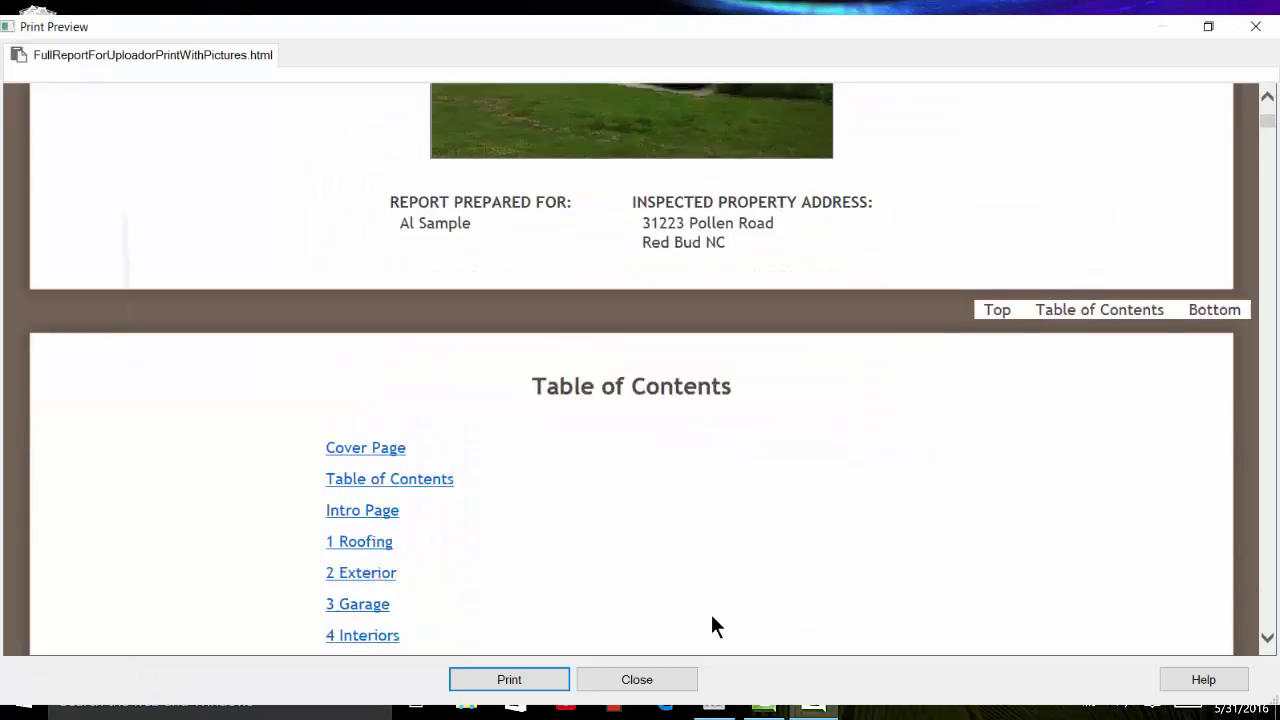
- Review the full report preview from Roofing to the Styles & Materials summary, then close it
scroll(711, 614, "down", 10)
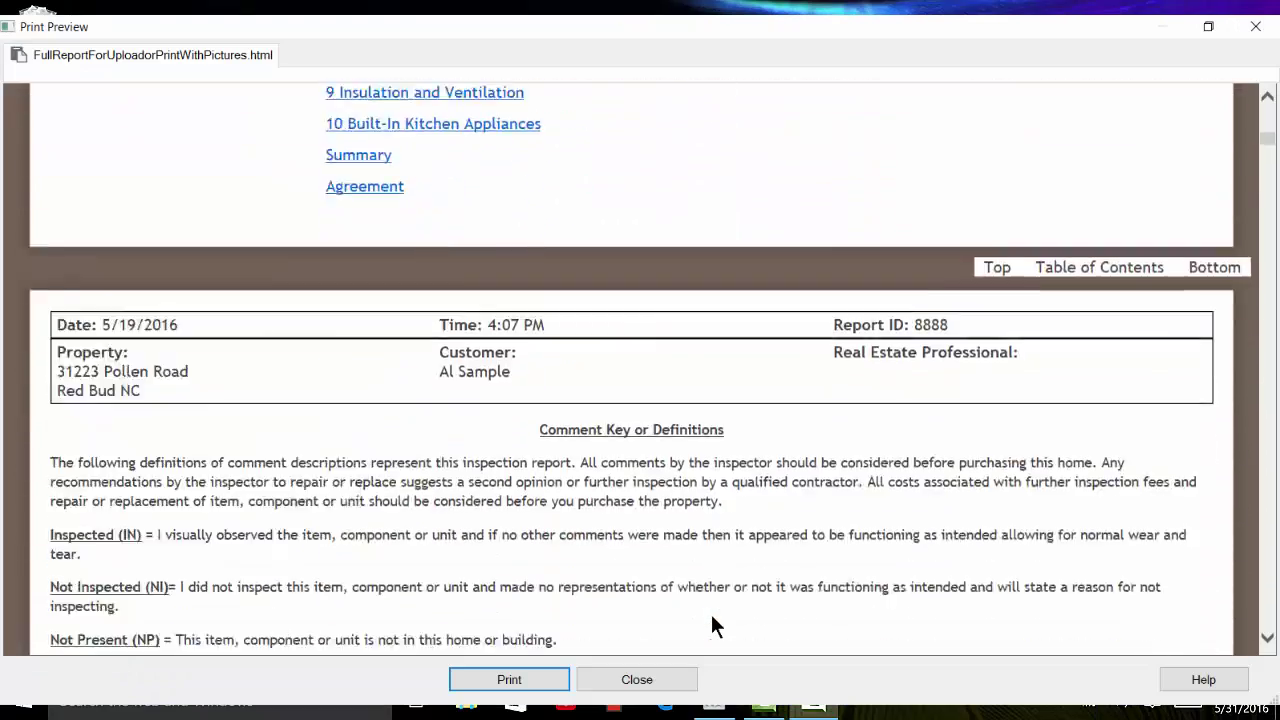
scroll(712, 616, "down", 10)
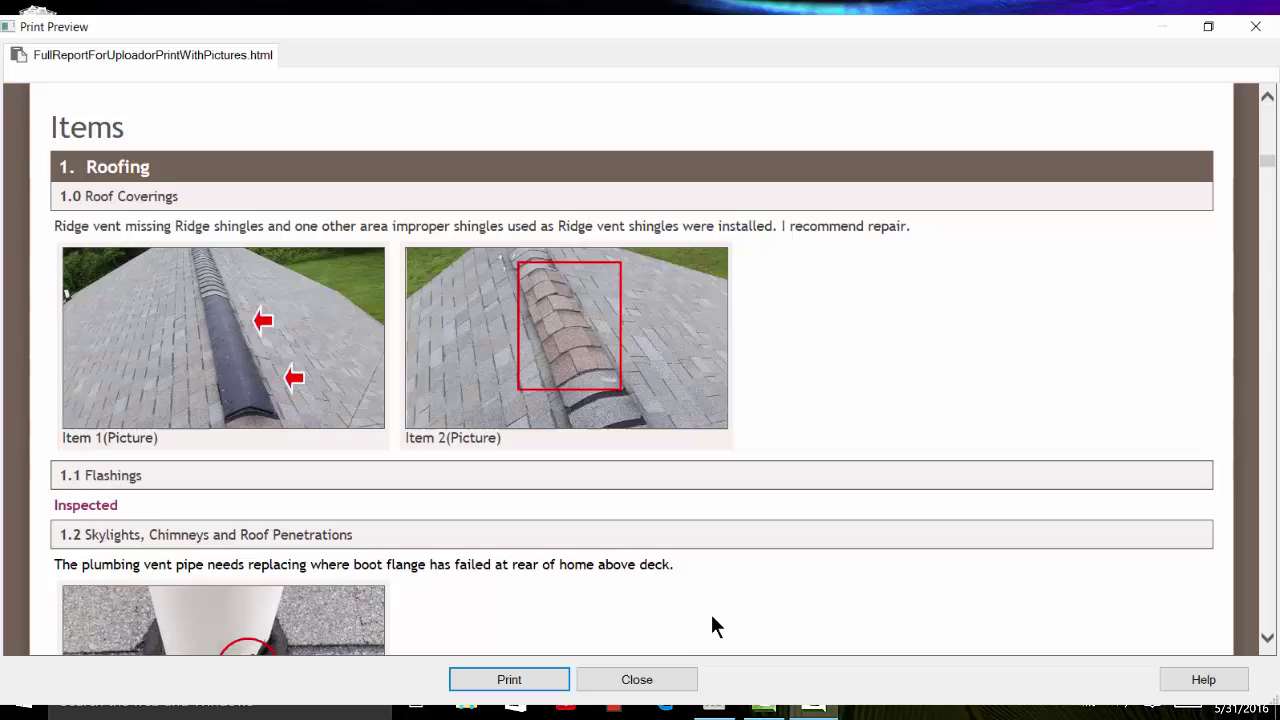
scroll(712, 616, "down", 12)
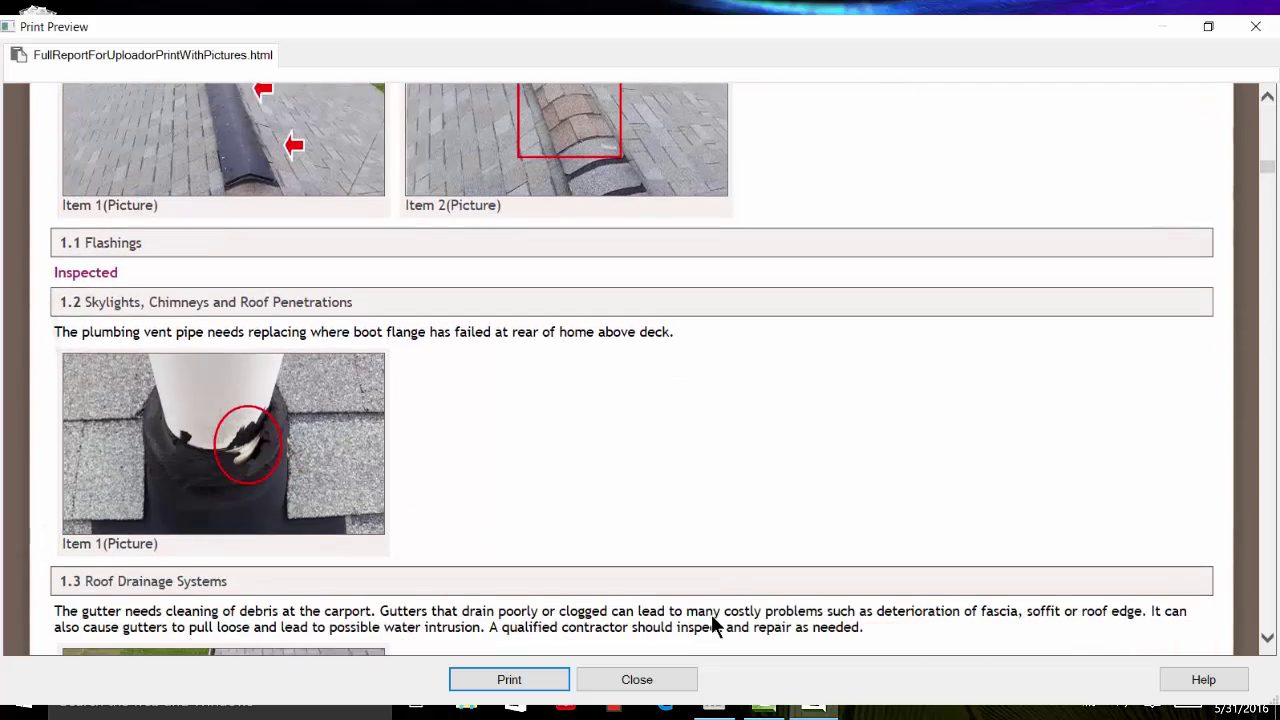
scroll(711, 617, "down", 20)
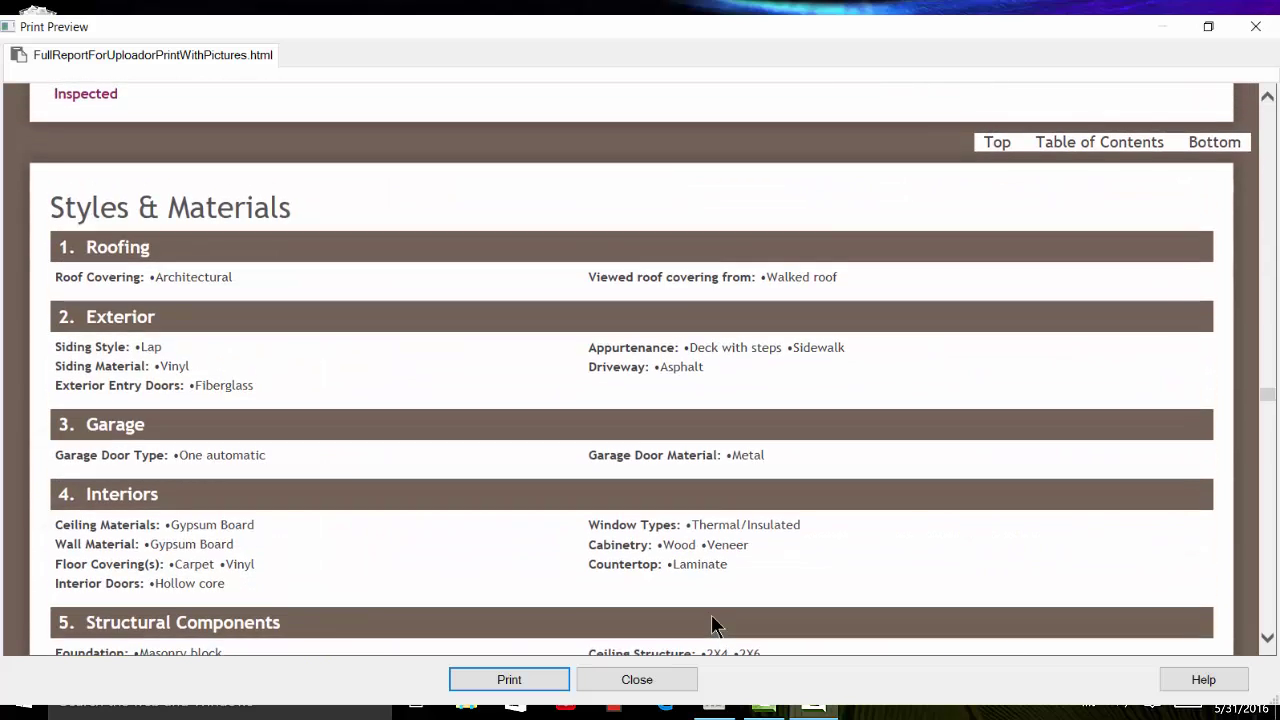
scroll(712, 618, "down", 4)
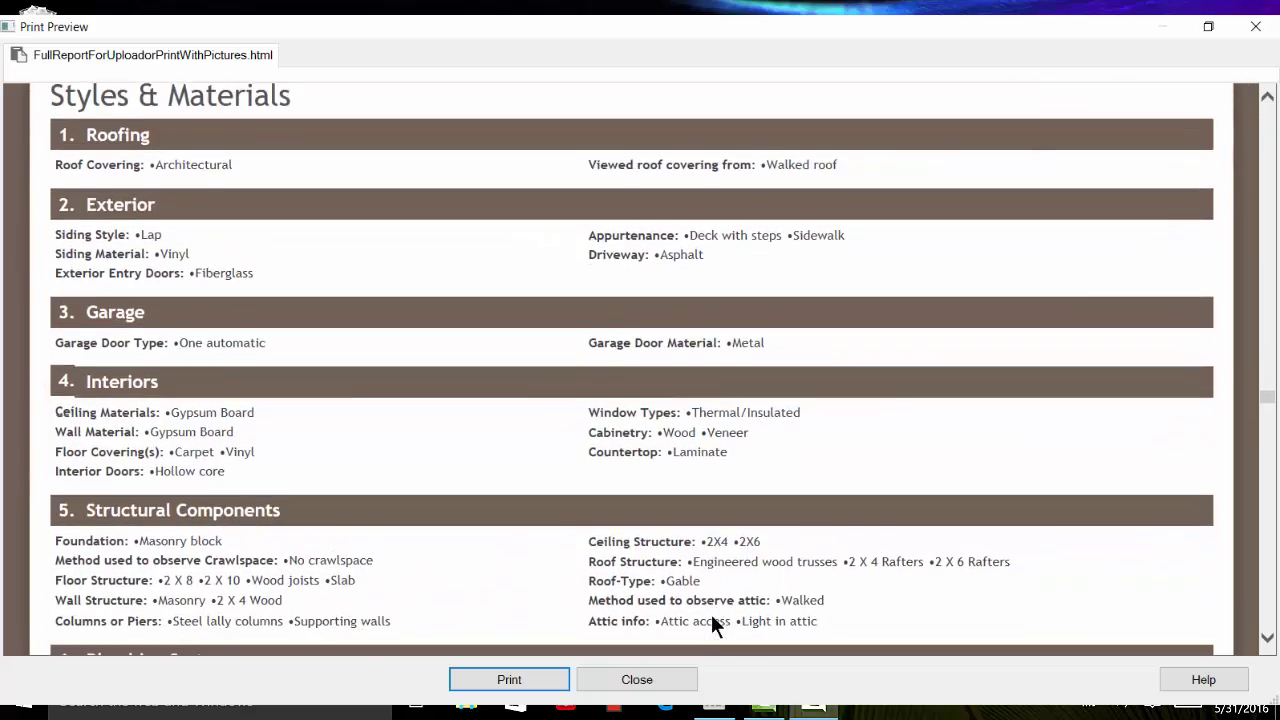
scroll(711, 614, "down", 7)
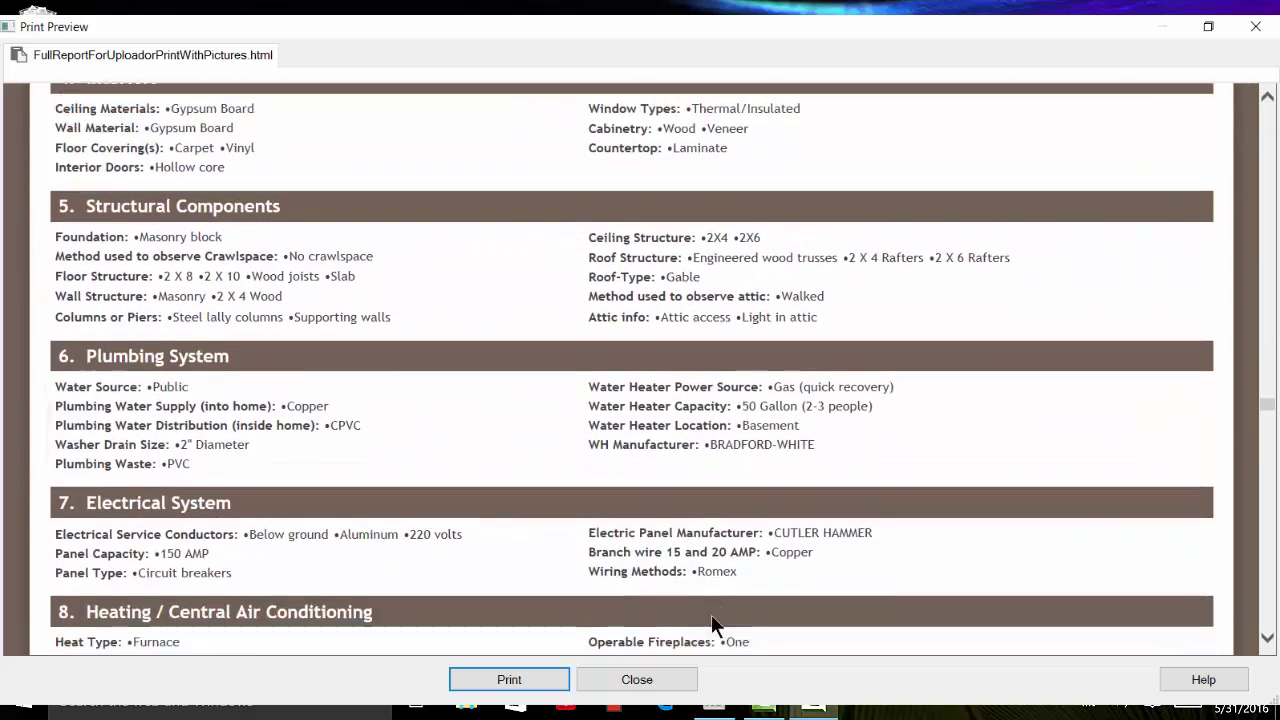
scroll(711, 614, "down", 7)
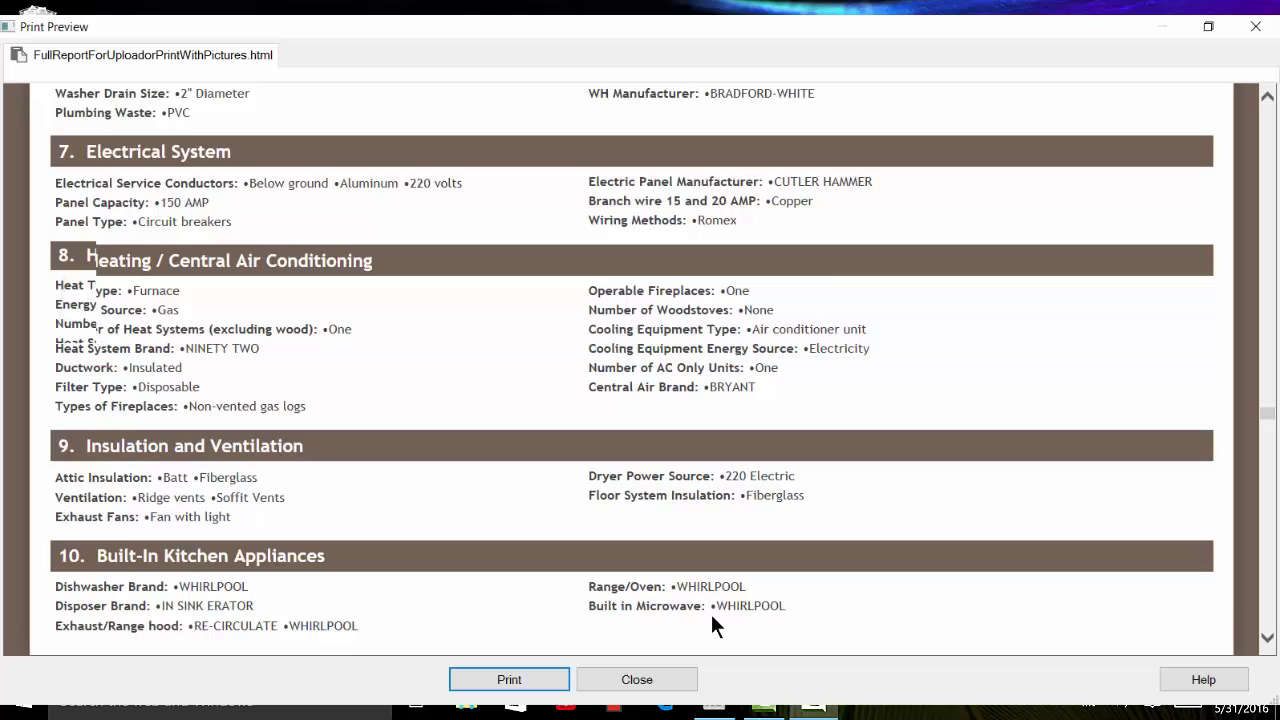
scroll(711, 626, "down", 3)
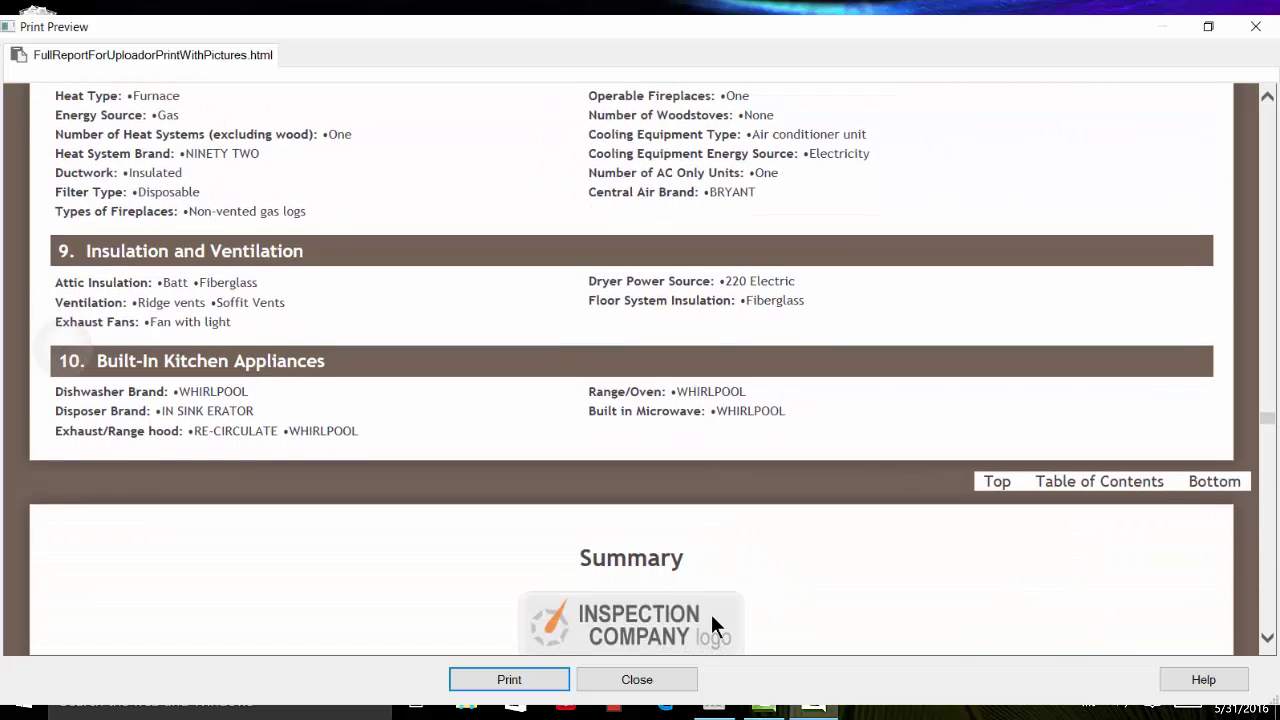
scroll(711, 626, "up", 2)
scroll(712, 617, "up", 1)
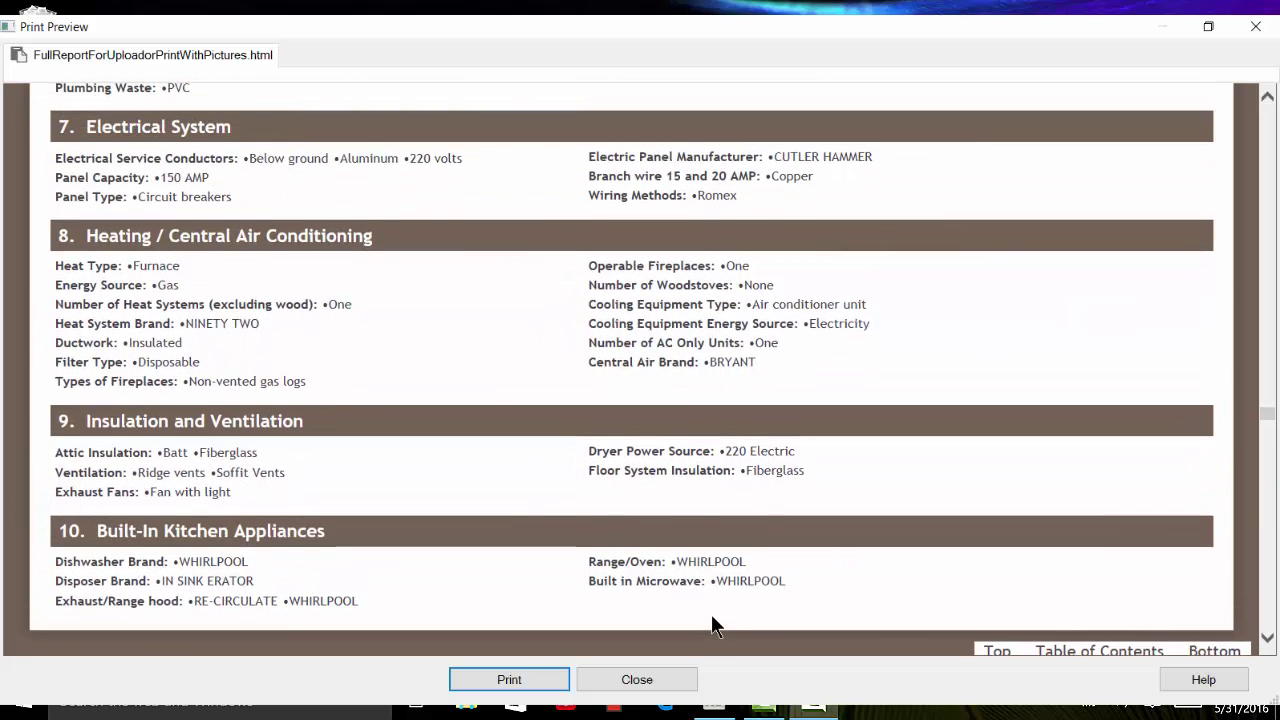
scroll(712, 616, "up", 8)
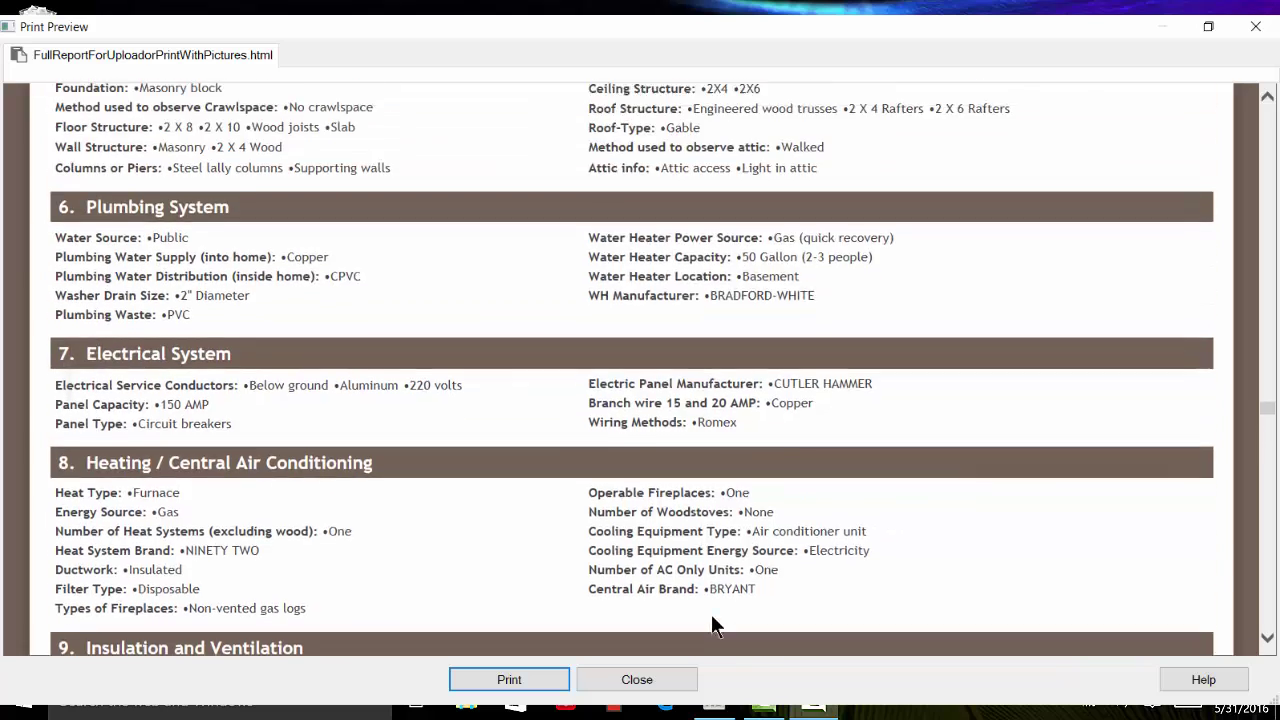
scroll(712, 616, "up", 8)
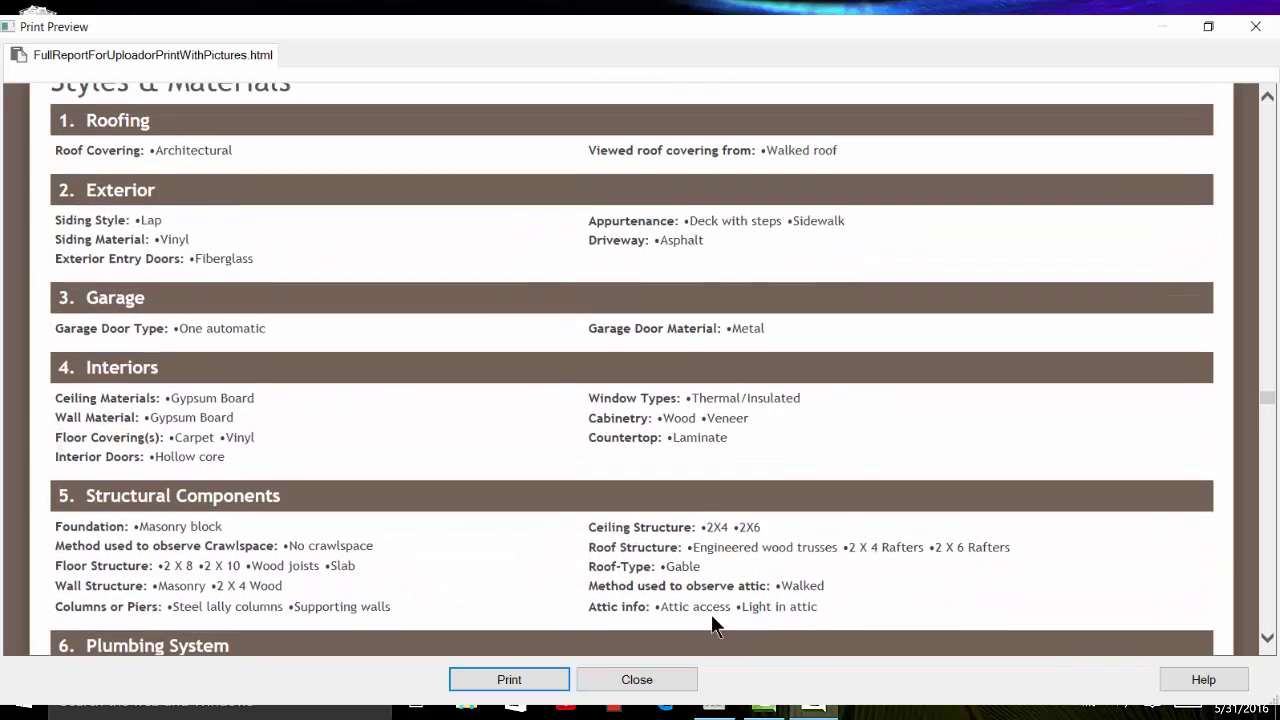
scroll(712, 625, "up", 1)
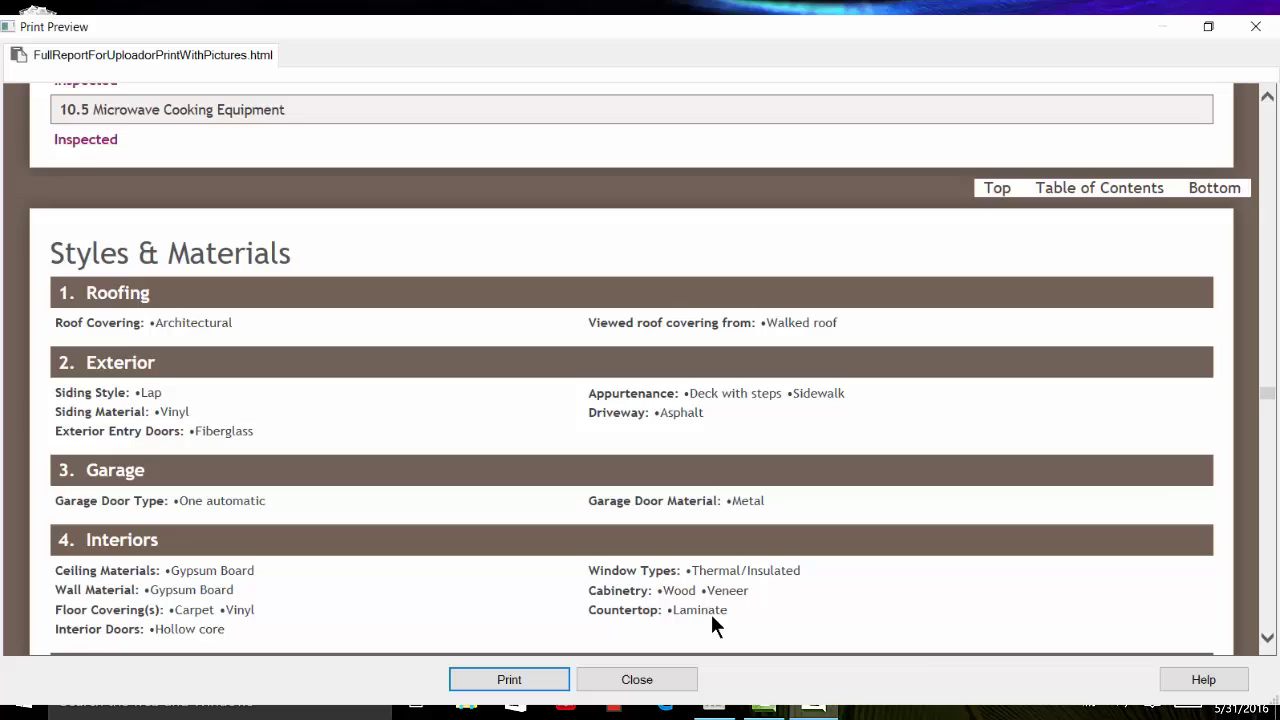
key("Escape")
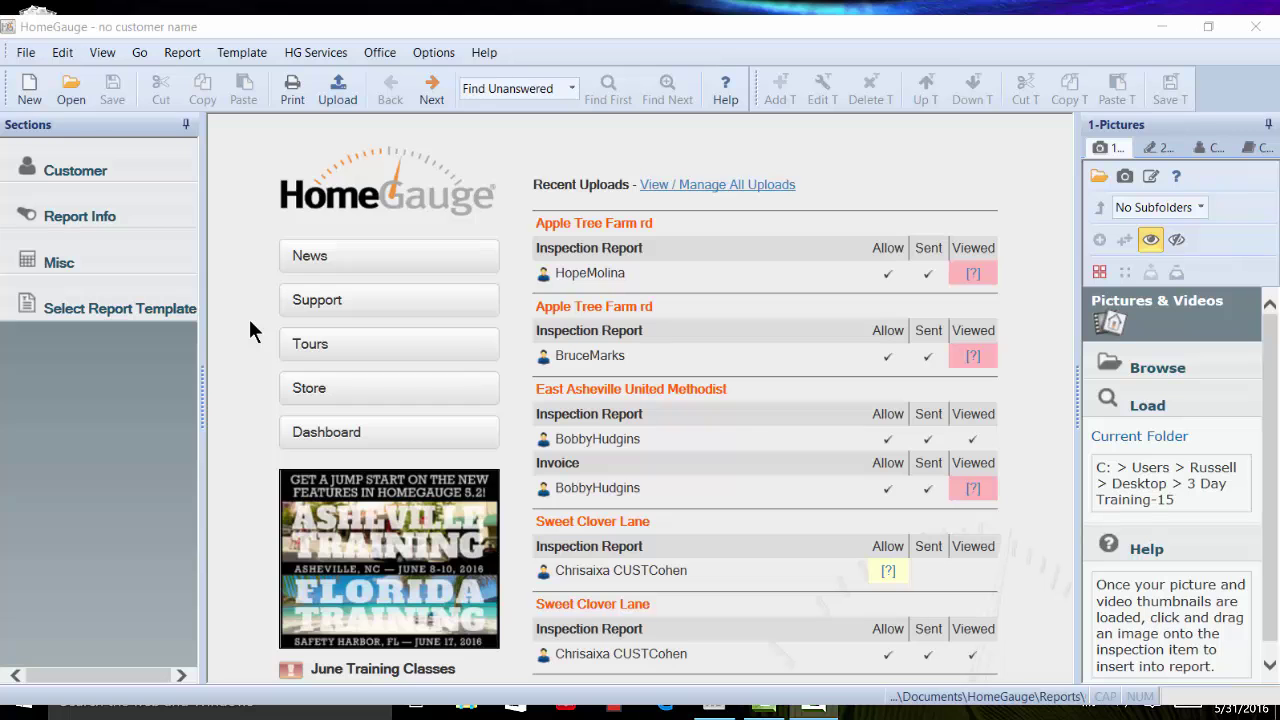
- Load the InterNACHI Commercial template
left_click(122, 300)
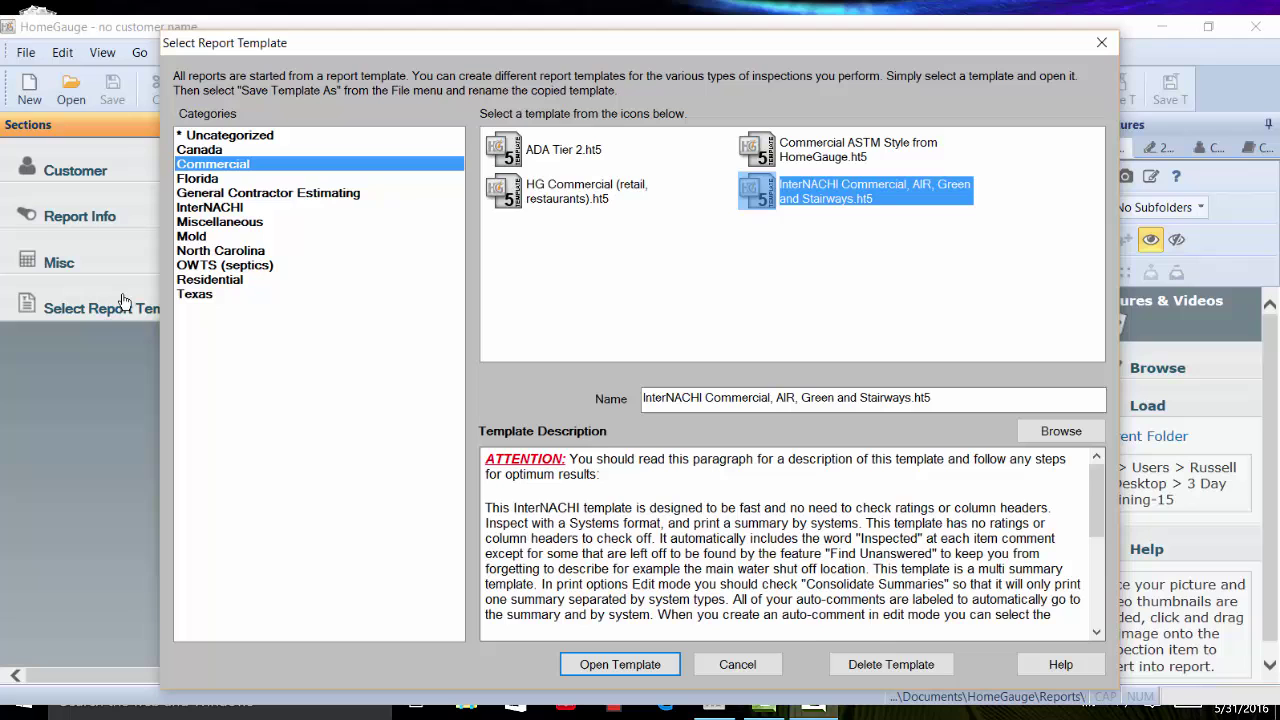
left_click(610, 664)
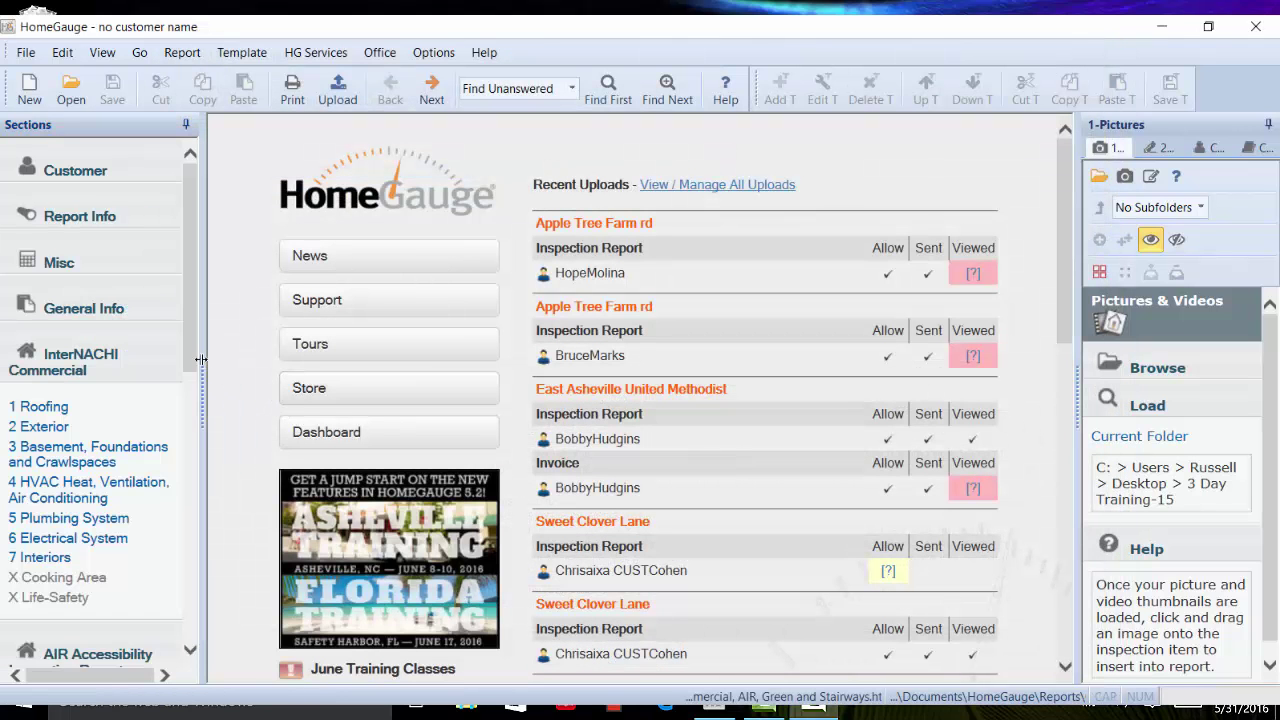
left_click_drag(187, 354, 202, 675)
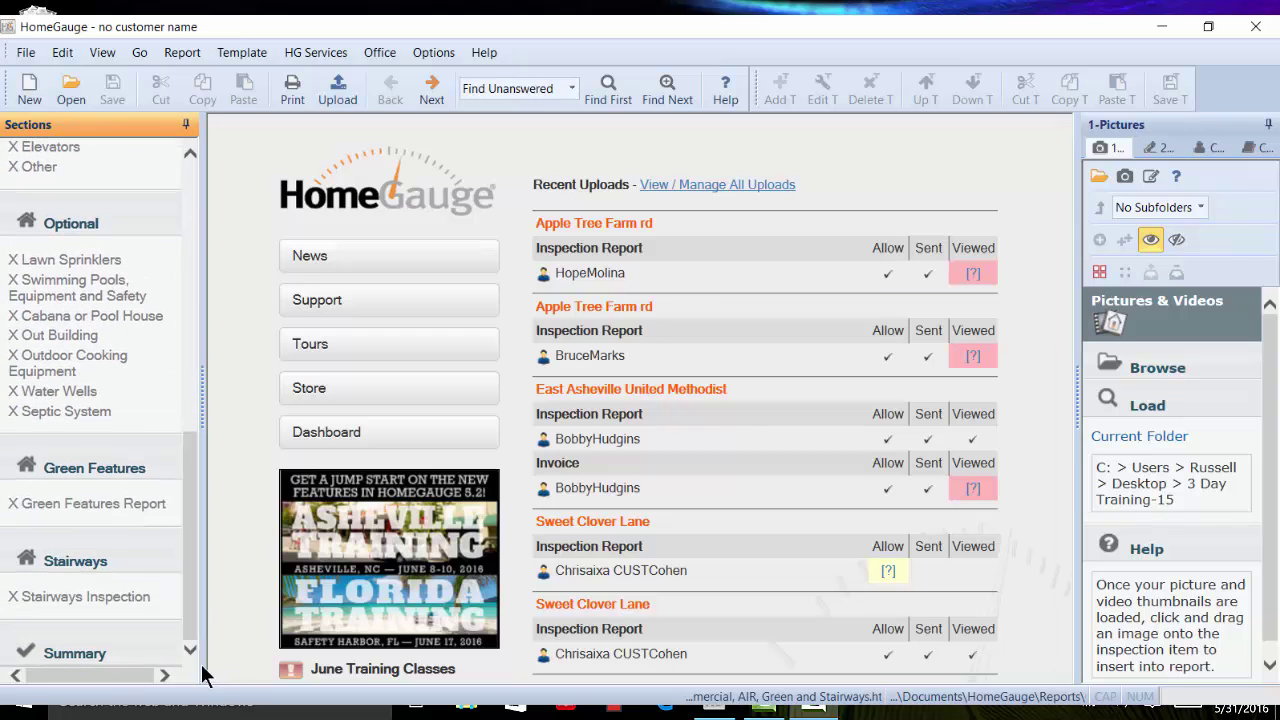
- Move the Stairways section up two places so it sits above Optional
left_click(118, 472)
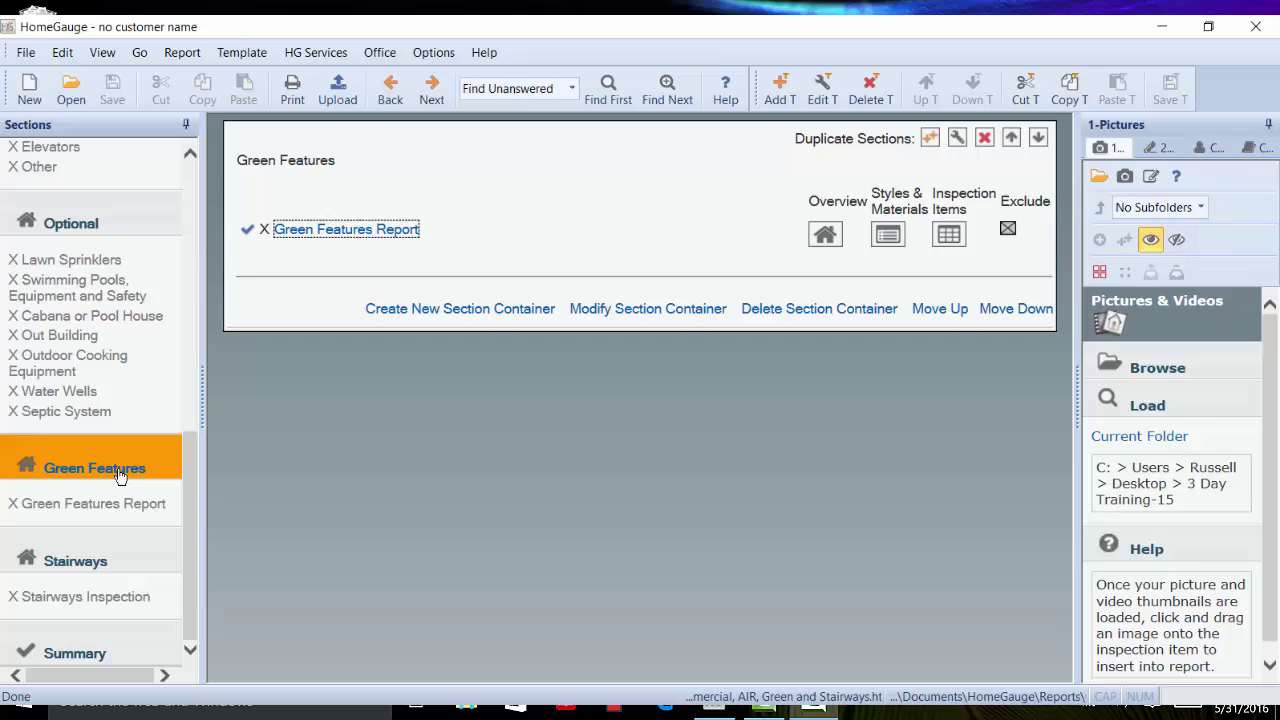
left_click(117, 546)
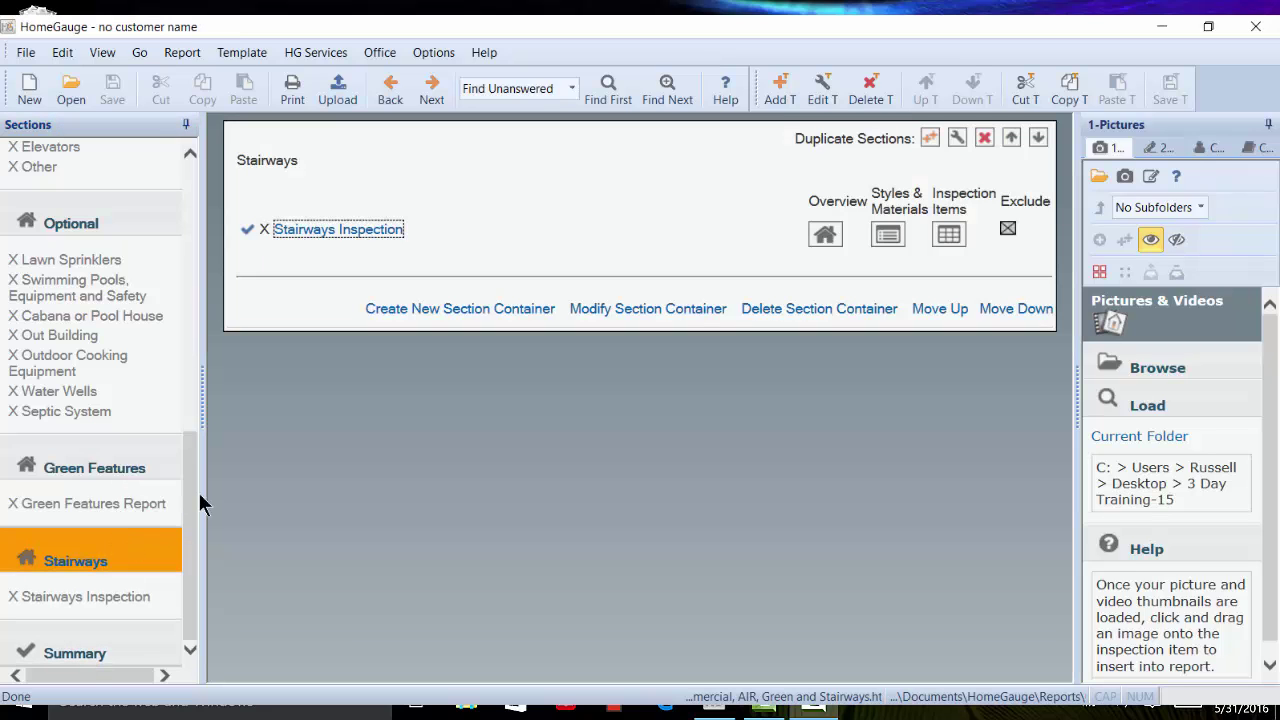
left_click(930, 316)
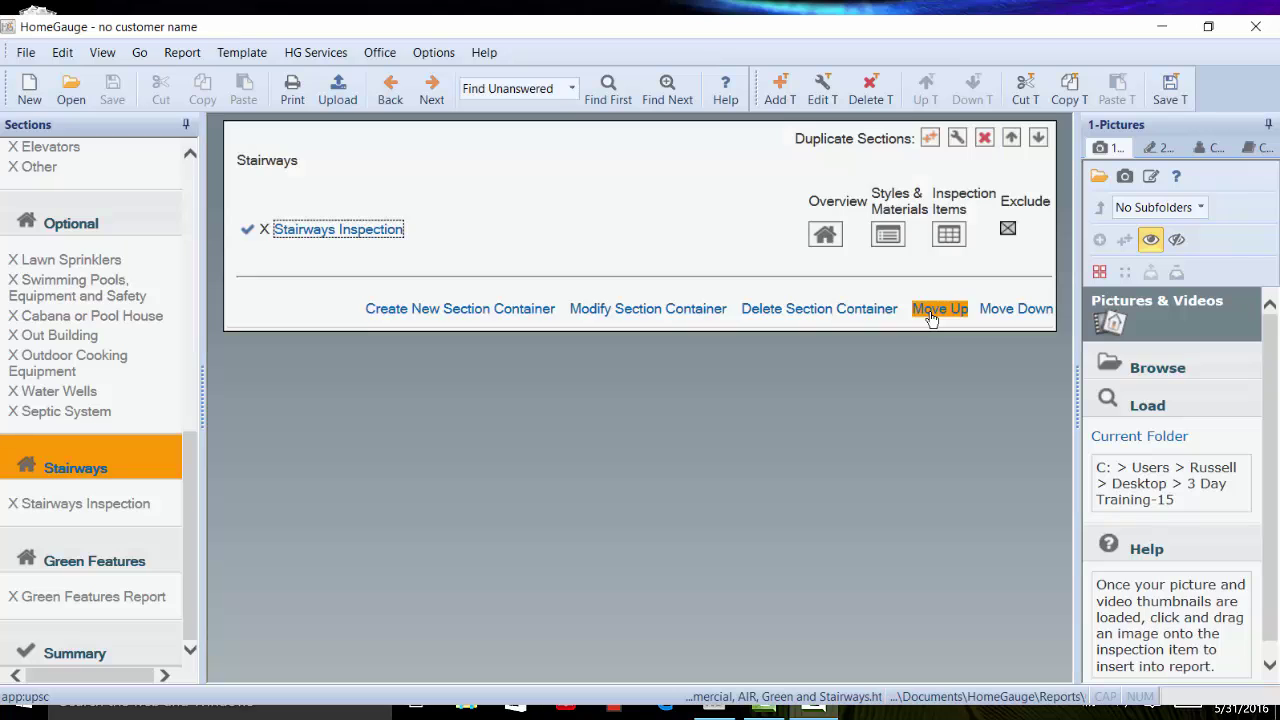
left_click(930, 316)
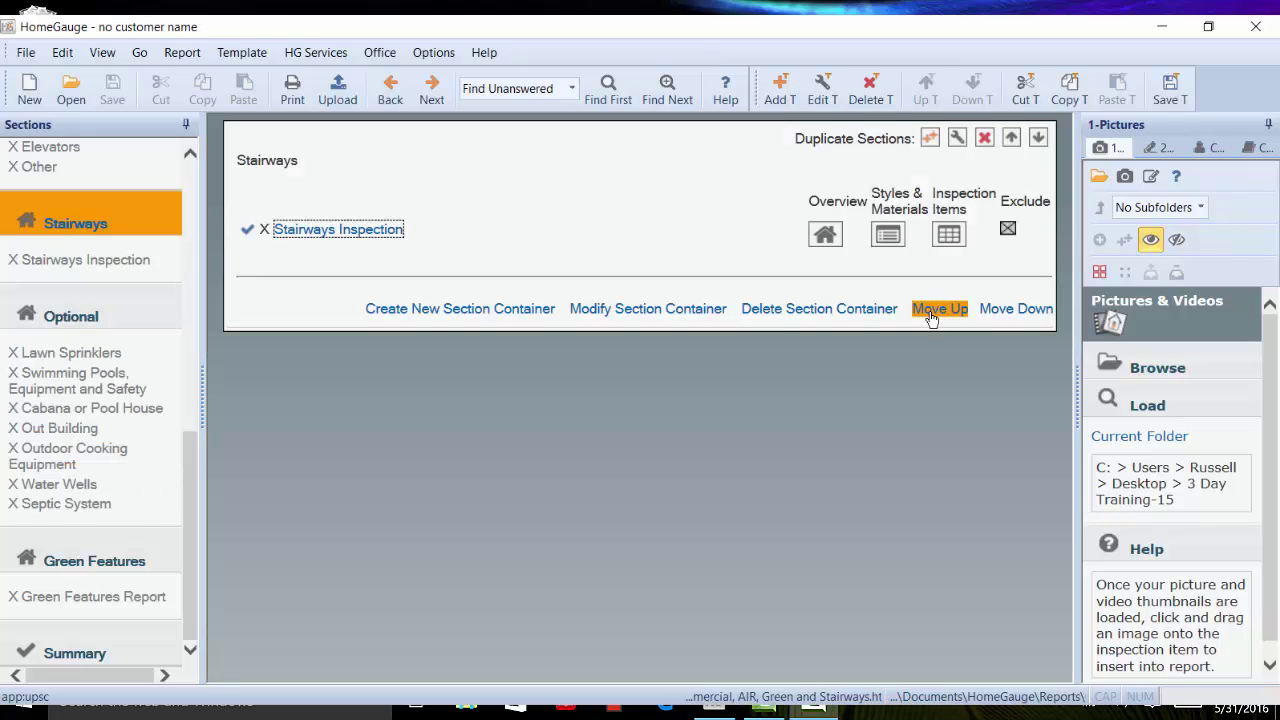
- Start a new report from a chosen template without saving the earlier template changes
left_click(30, 90)
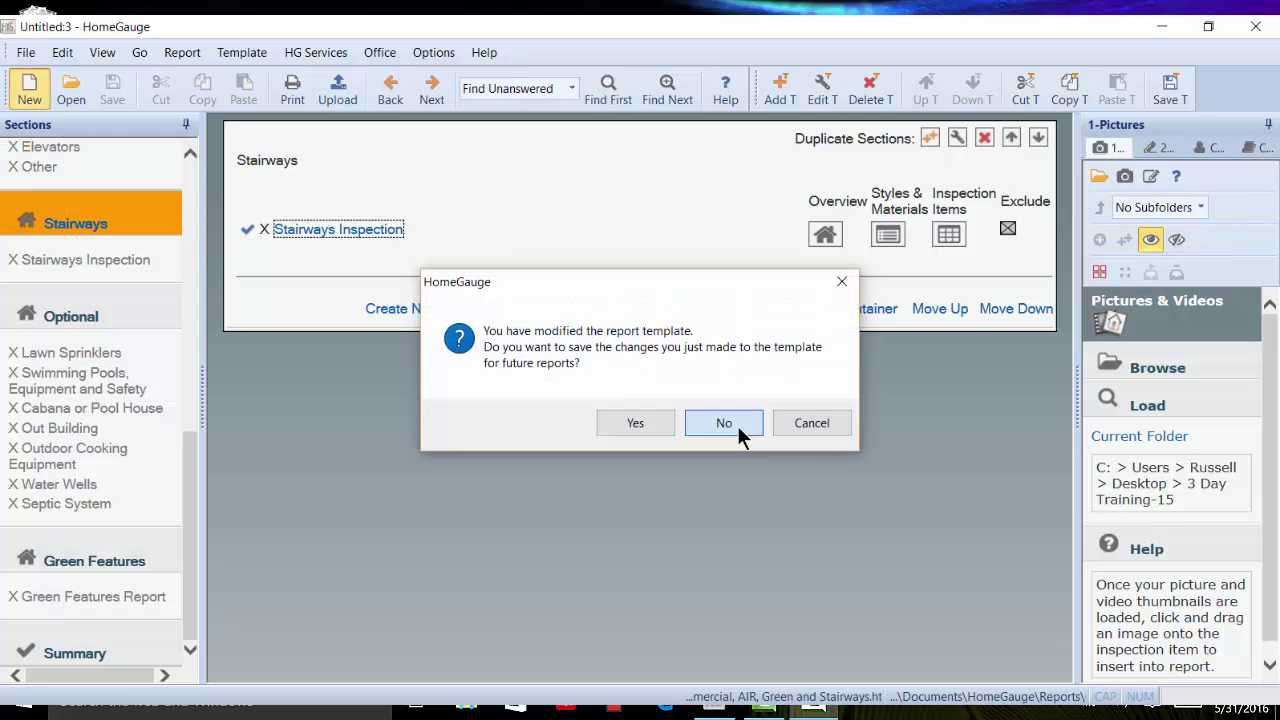
left_click(737, 425)
left_click(162, 305)
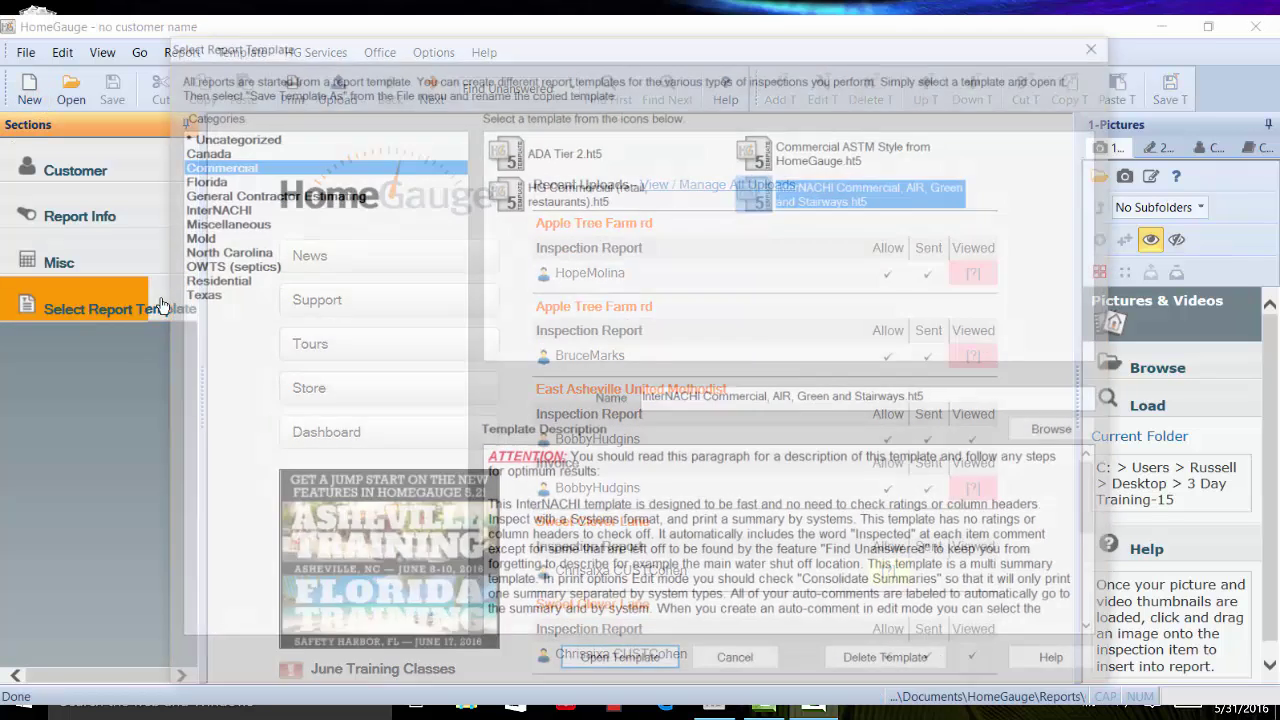
key("Return")
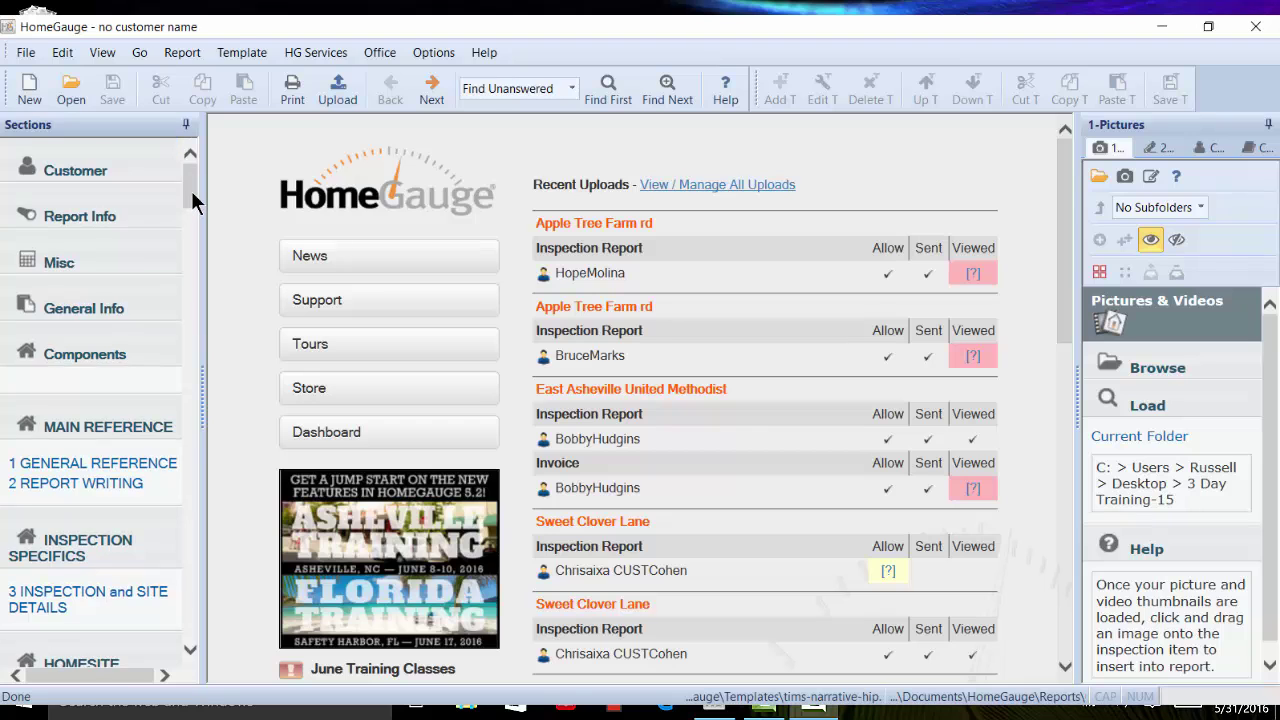
- Select the 121 BEDROOMS section and open its contents
left_click_drag(191, 190, 211, 532)
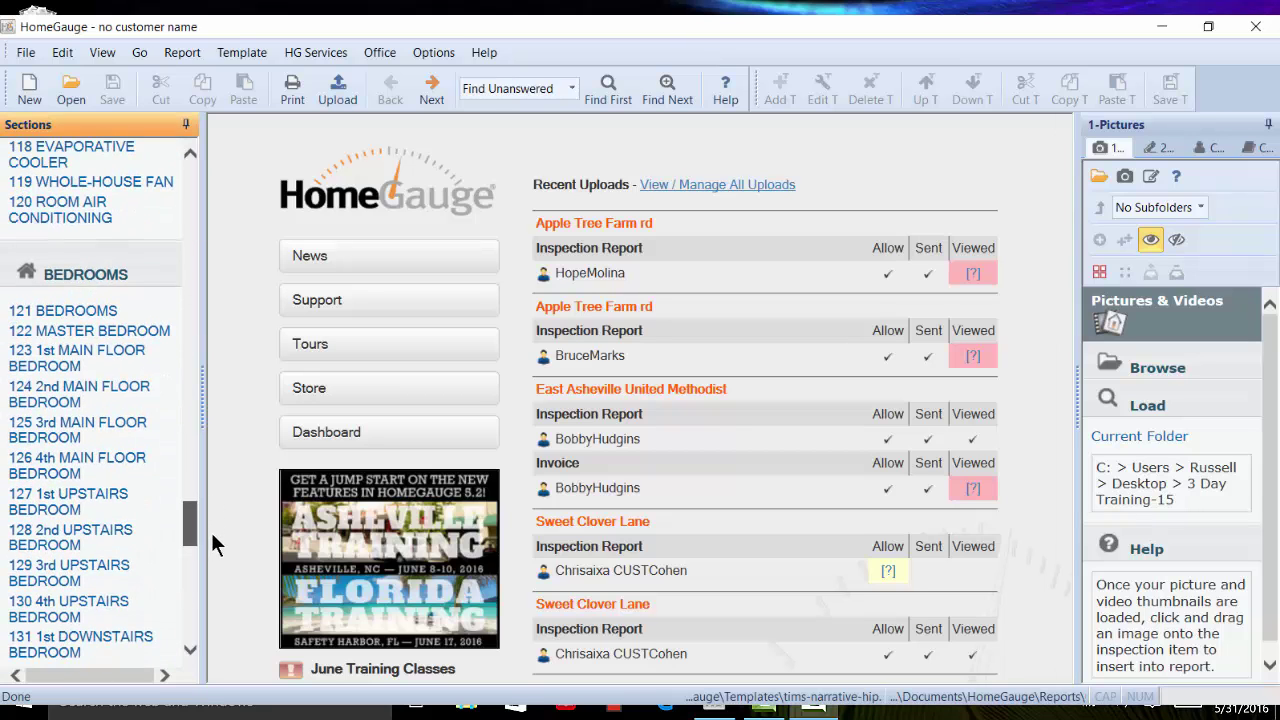
left_click(104, 237)
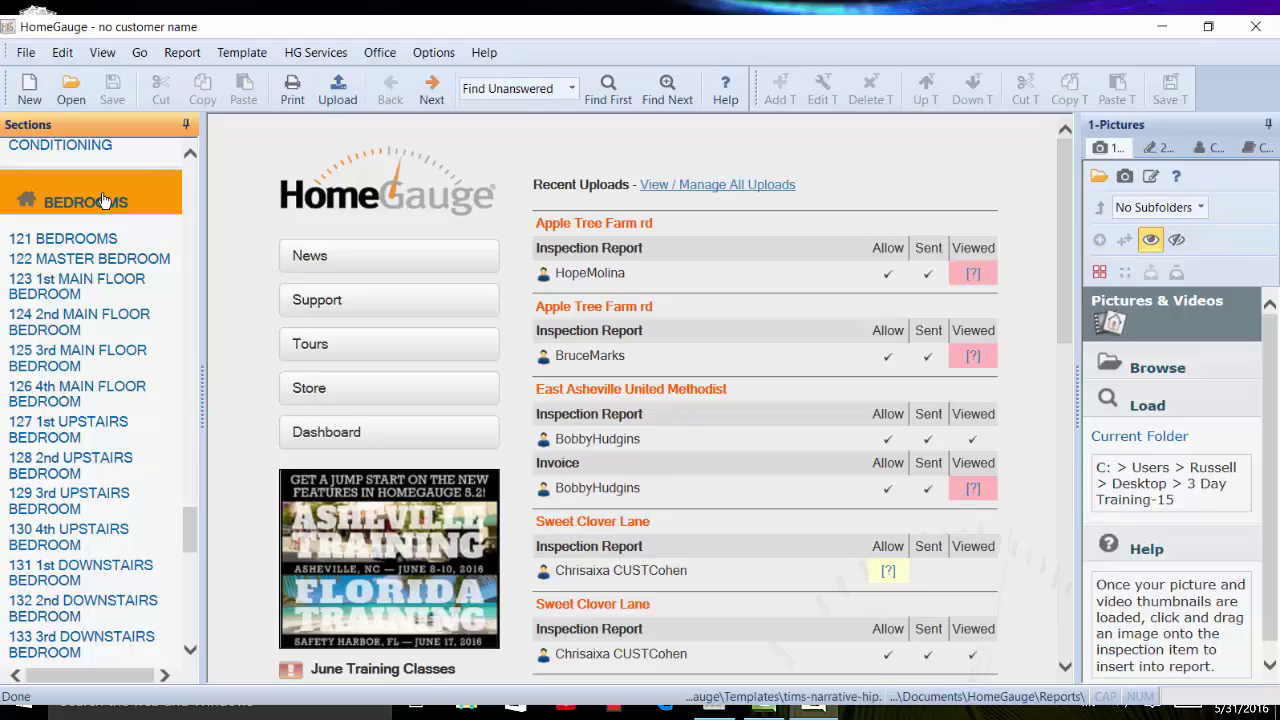
left_click(105, 201)
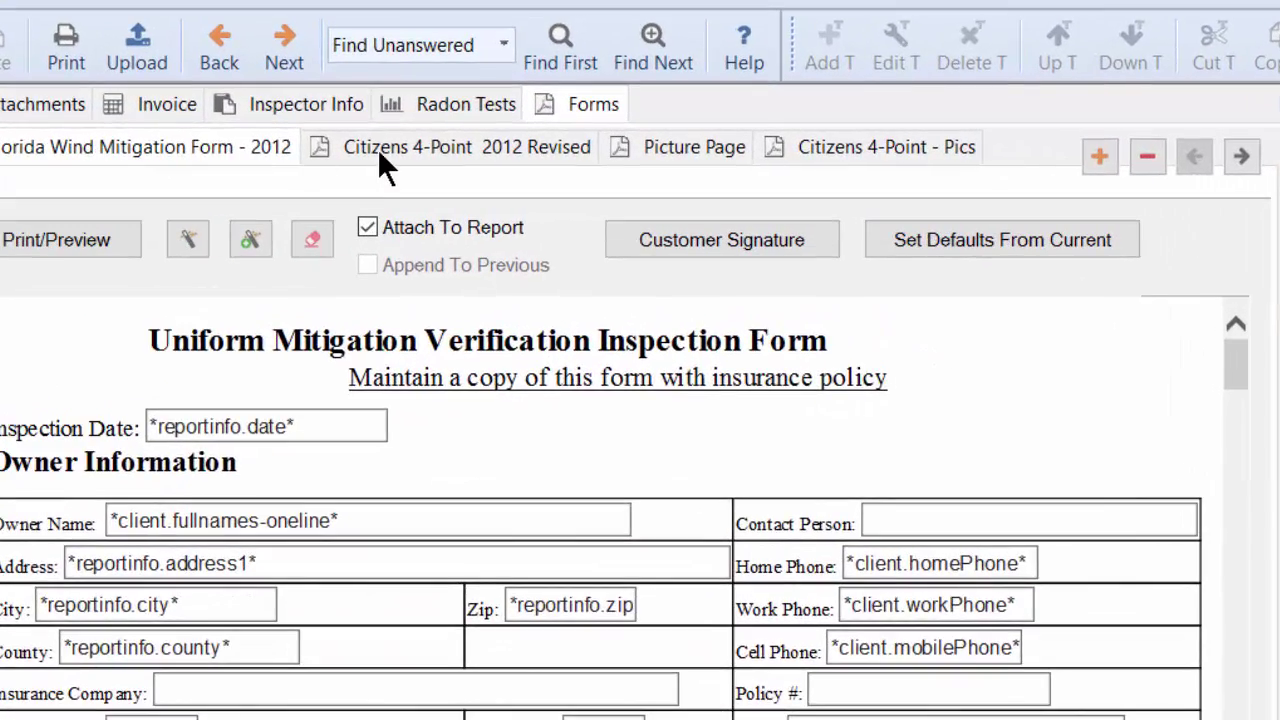
- Move the Citizens 4-Point 2012 Revised form one place later, between Picture Page and Citizens 4-Point - Pics
left_click(500, 155)
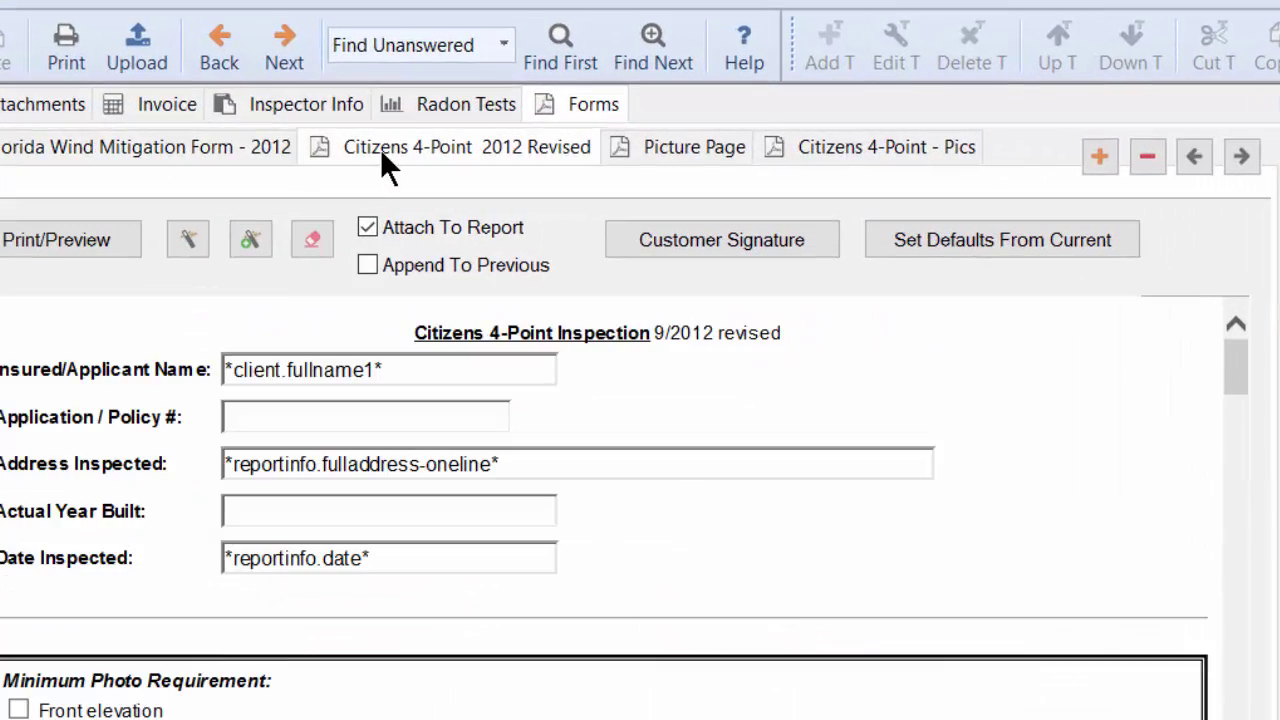
left_click(677, 148)
left_click(843, 146)
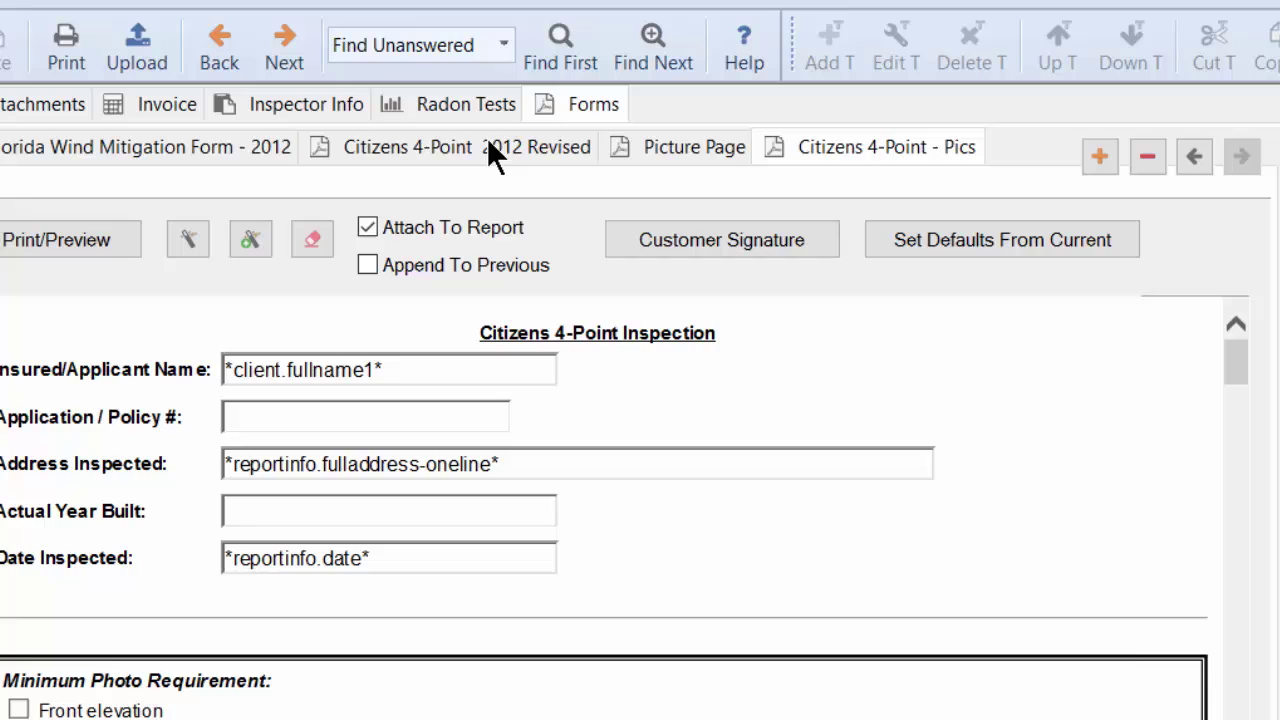
left_click(490, 145)
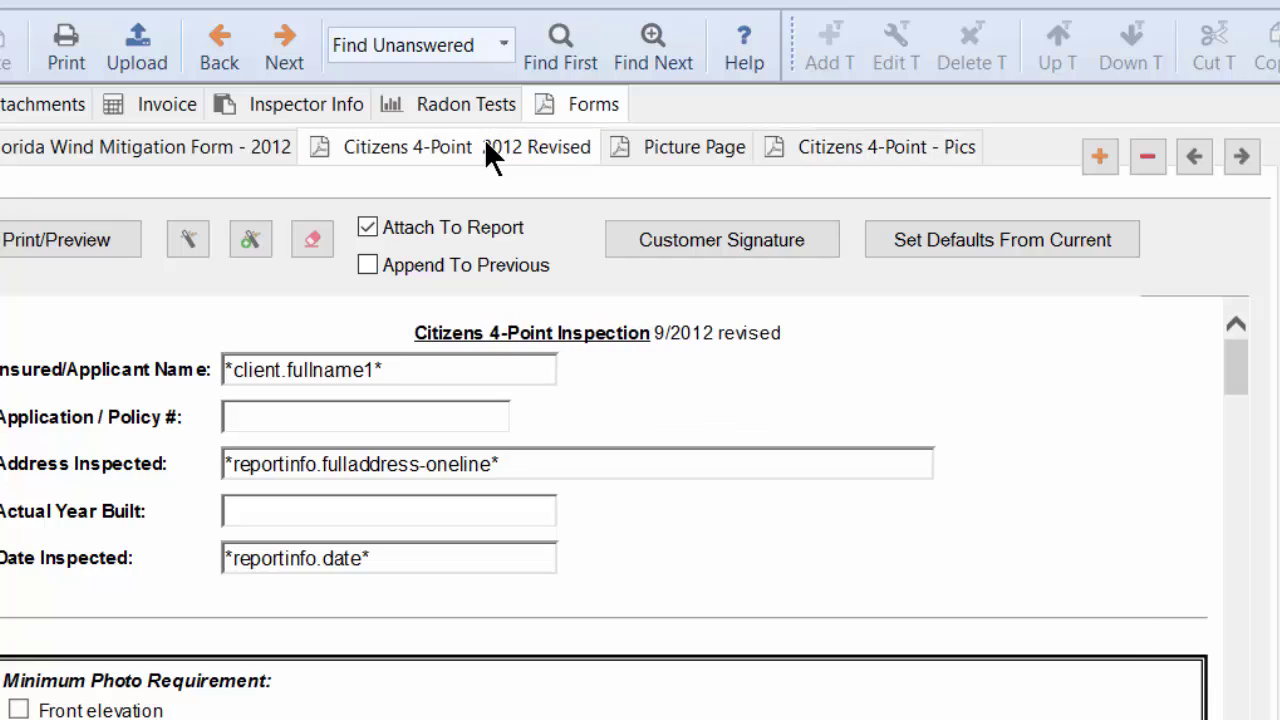
left_click(1243, 158)
left_click(843, 155)
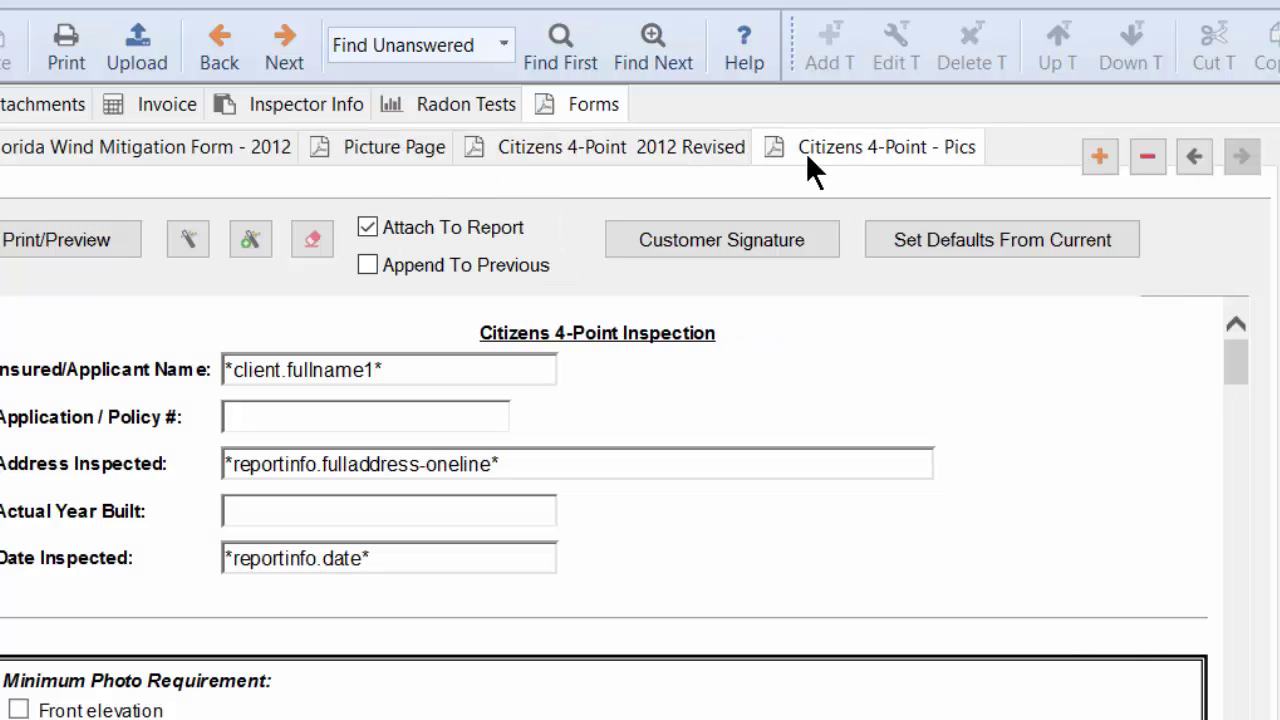
left_click(631, 157)
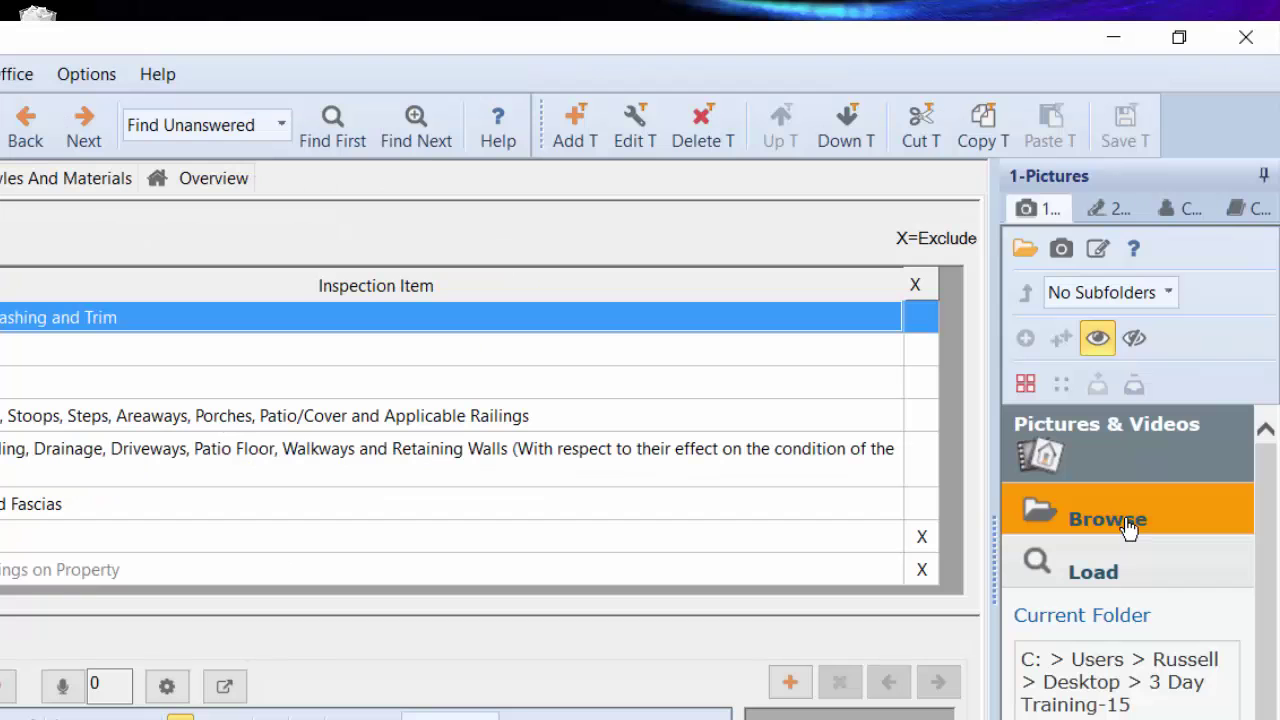
- Browse to Pictures > Camera Roll and set it as the report's pictures folder
left_click(1128, 520)
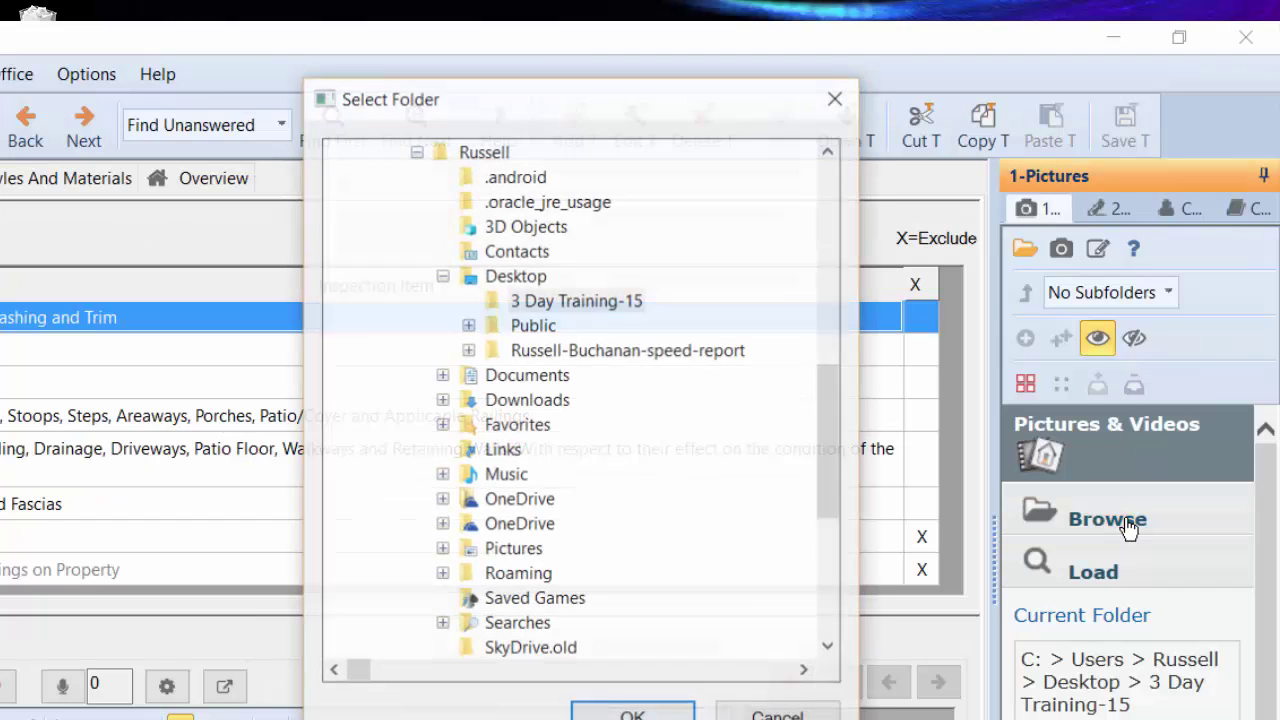
left_click(512, 547)
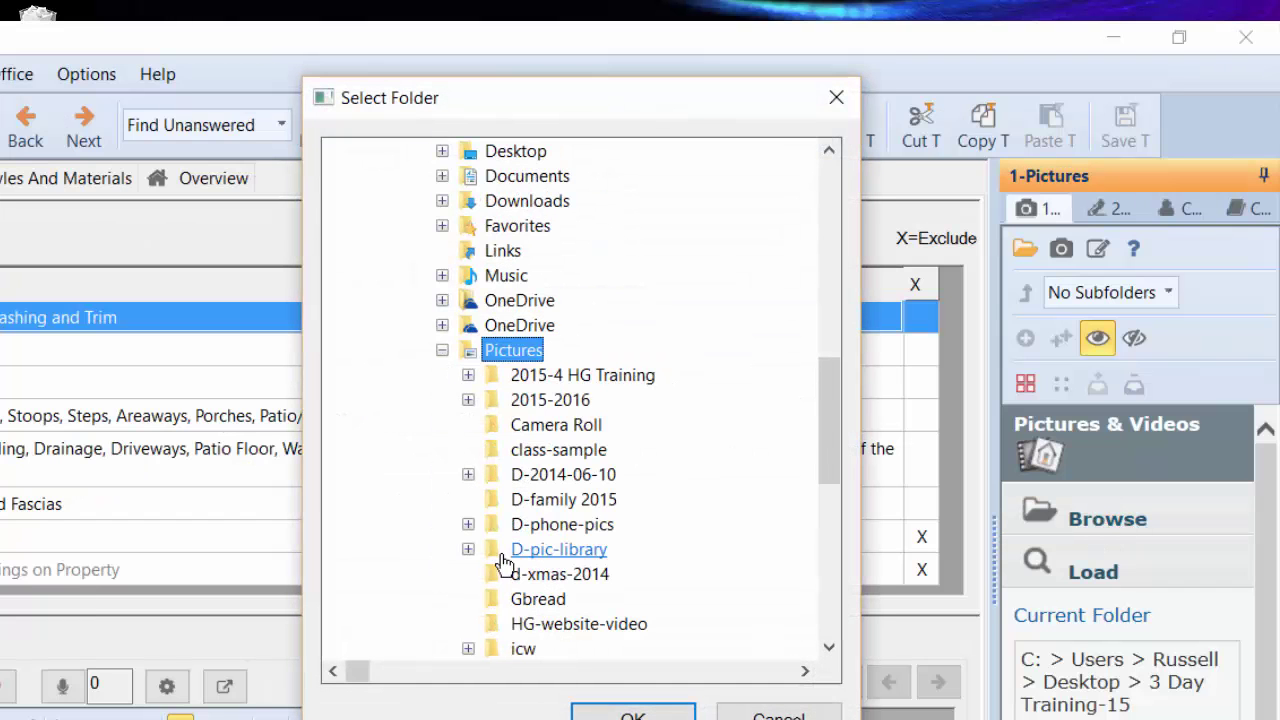
left_click(546, 430)
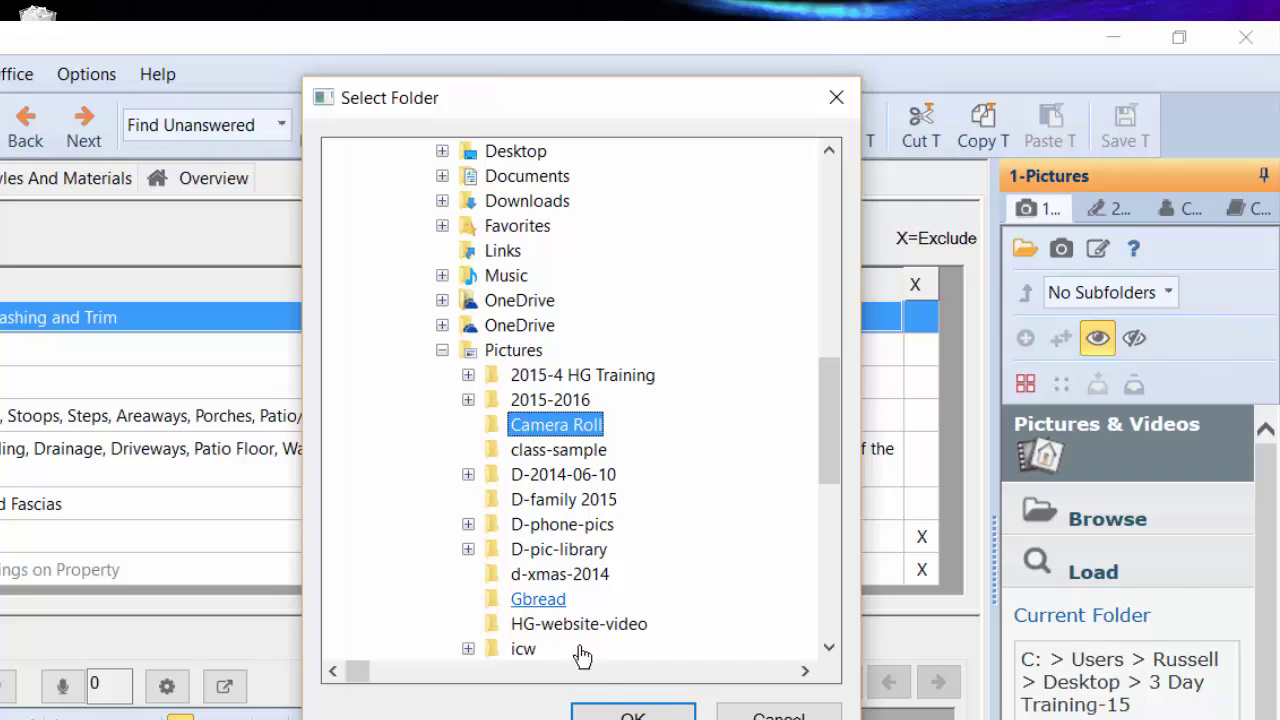
left_click(595, 710)
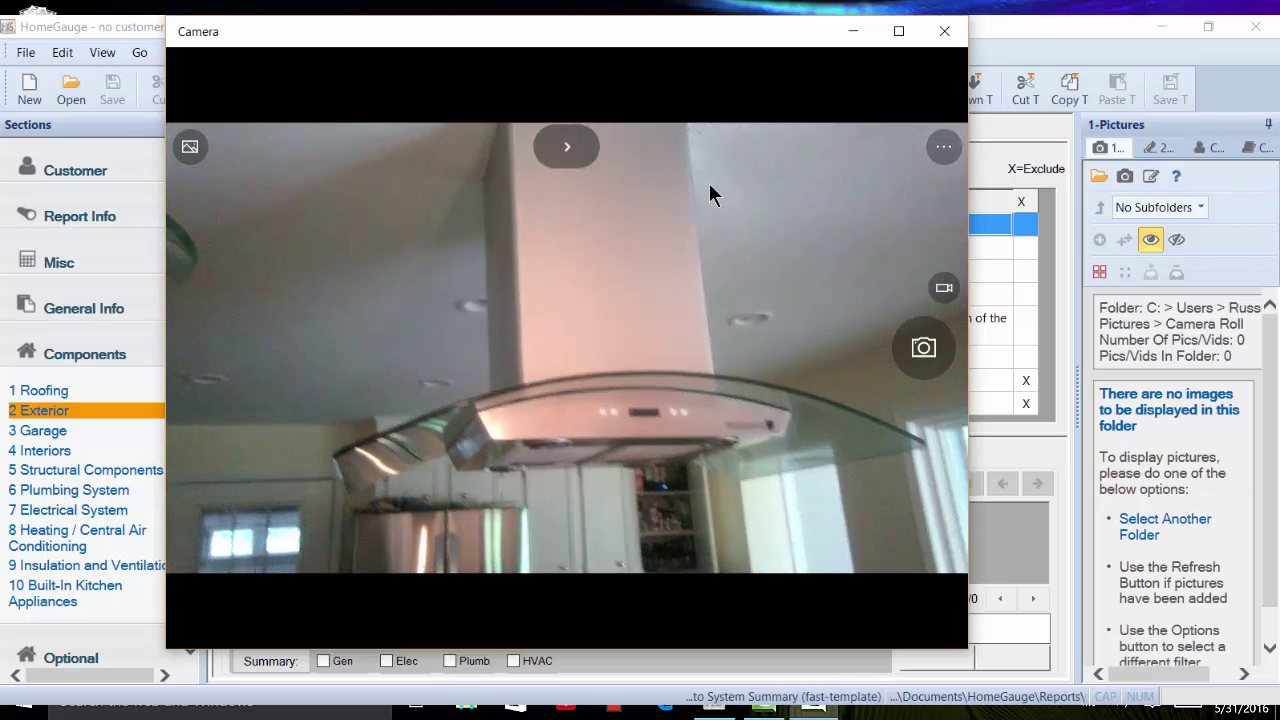
- Take three Windows Camera photos, one of the range hood and two of the porch lamp
key("space")
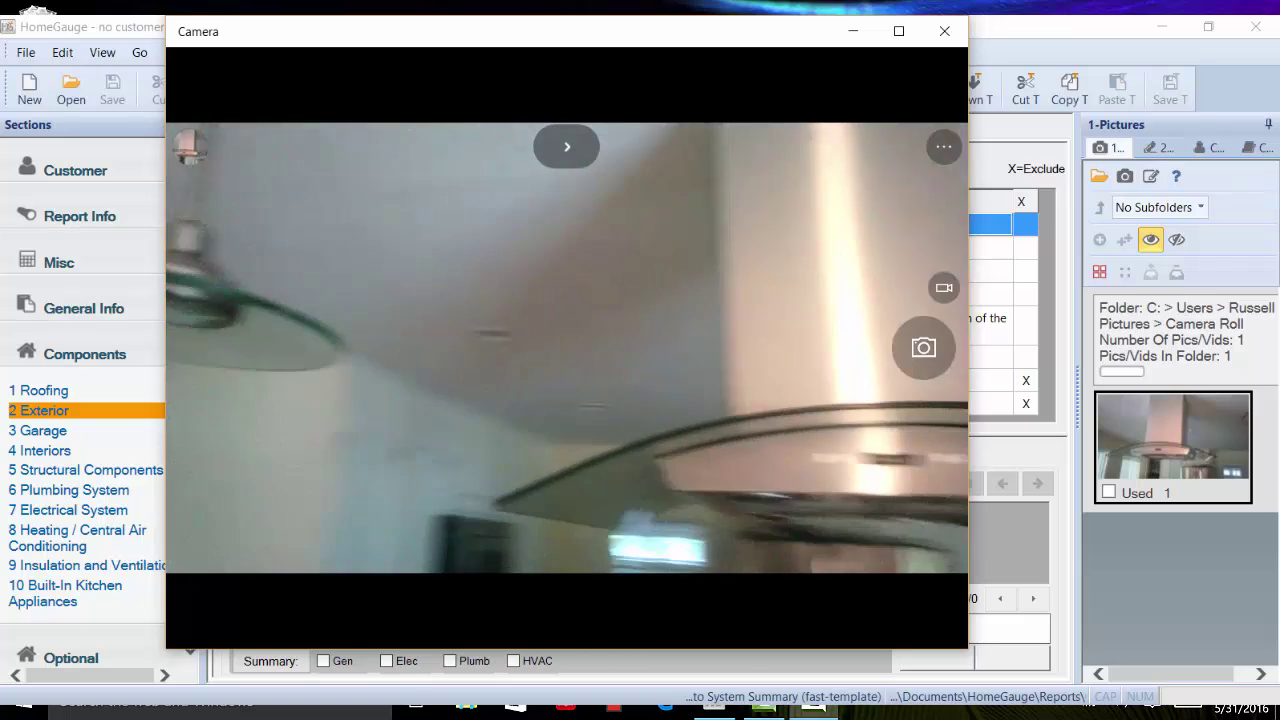
left_click_drag(500, 31, 334, 31)
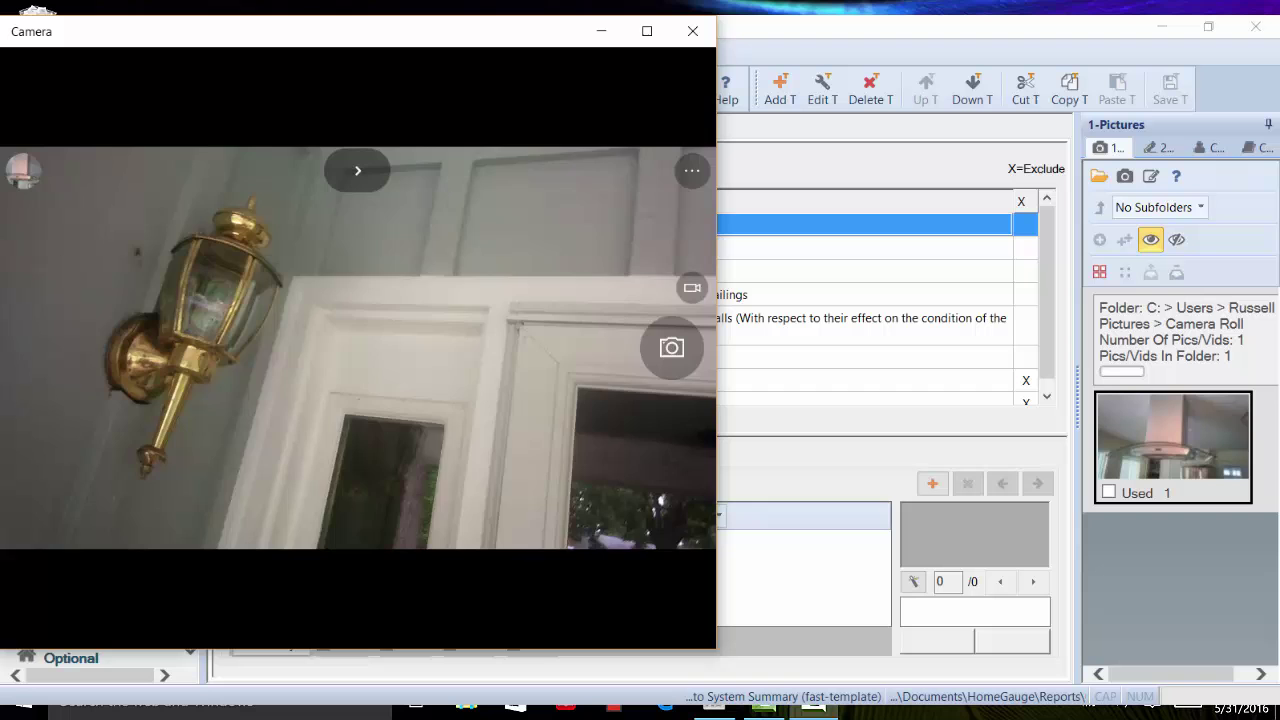
key("space")
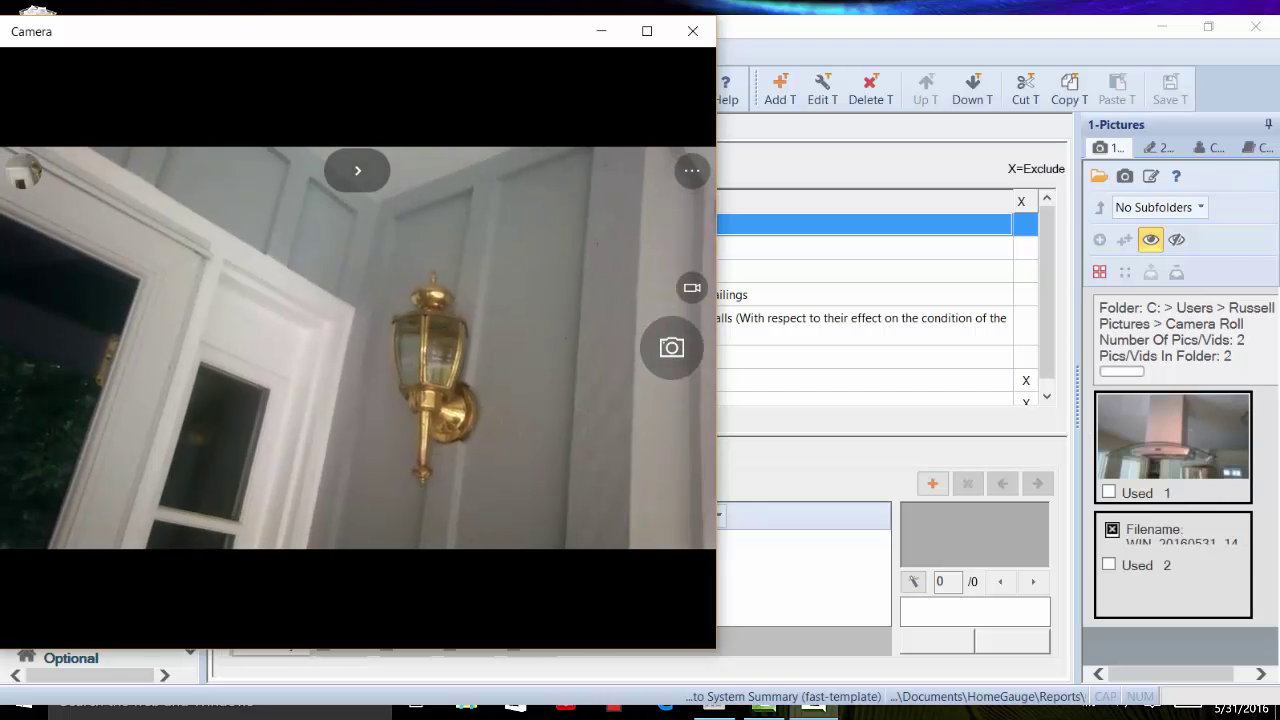
key("space")
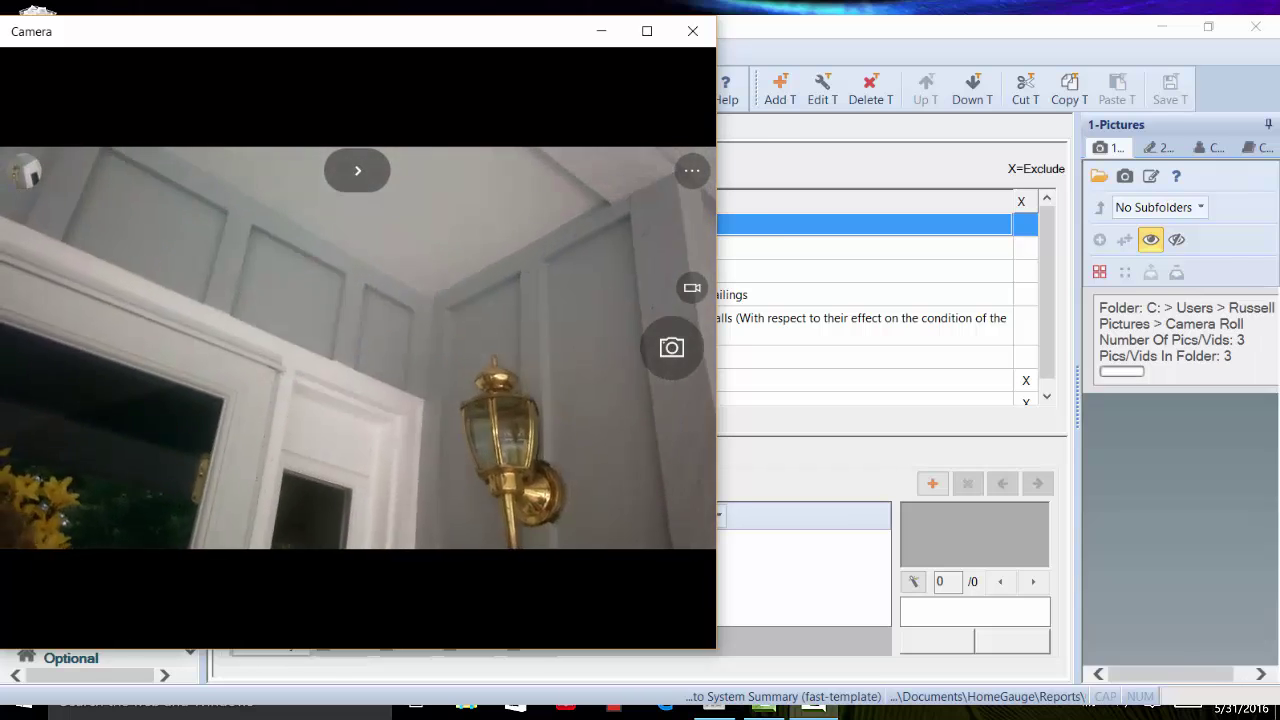
left_click(1207, 650)
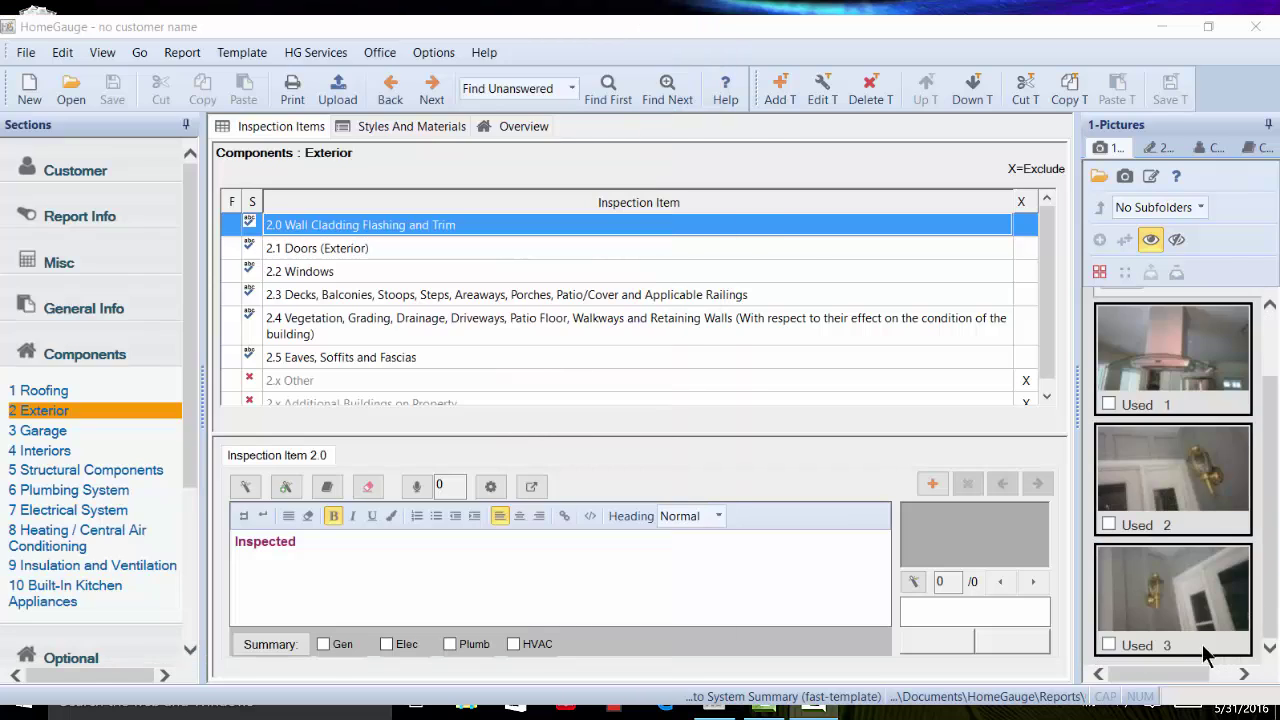
- Attach the range hood photo to item 10.2 Range Hood with a red arrow marking the hood
left_click(102, 594)
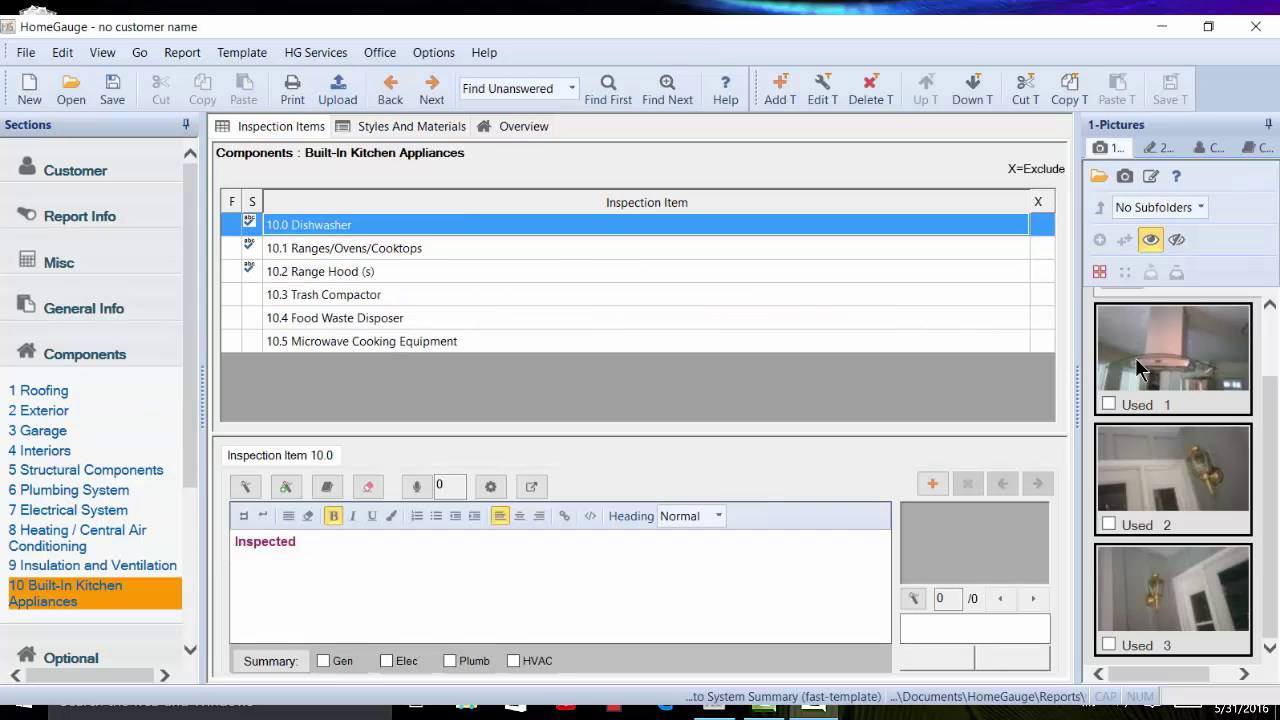
left_click_drag(1135, 357, 657, 271)
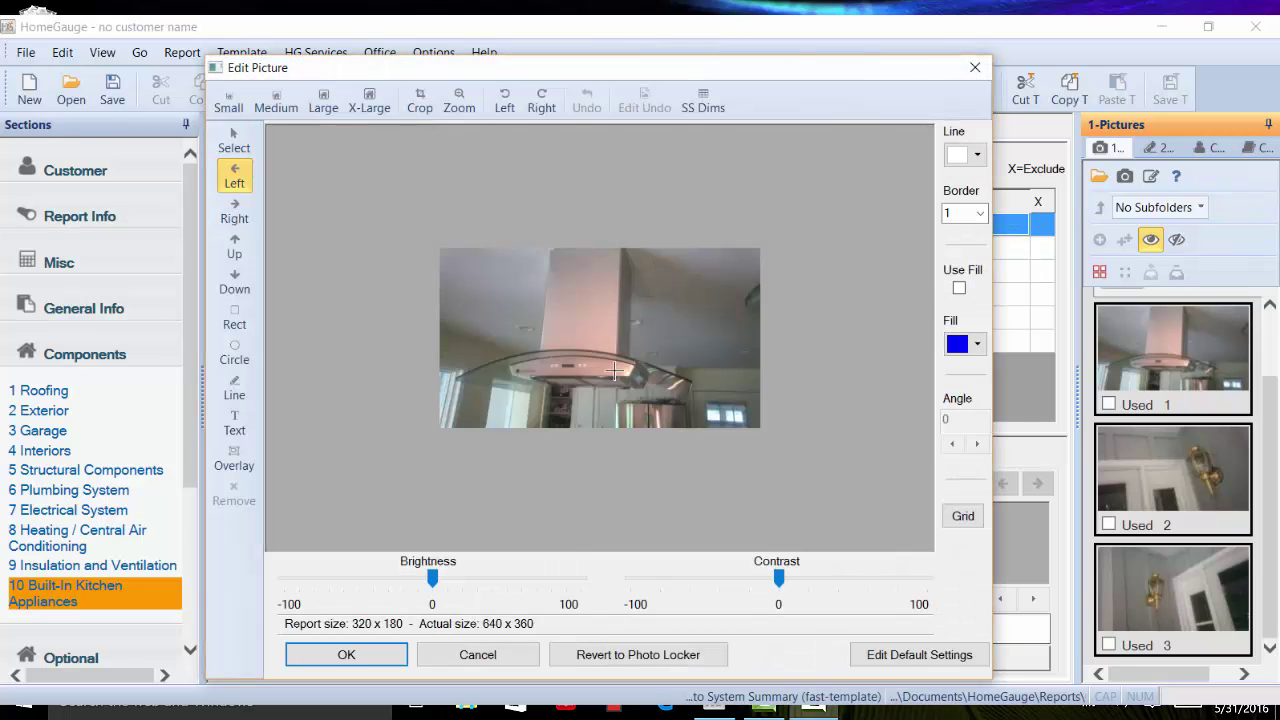
left_click(615, 370)
left_click(380, 647)
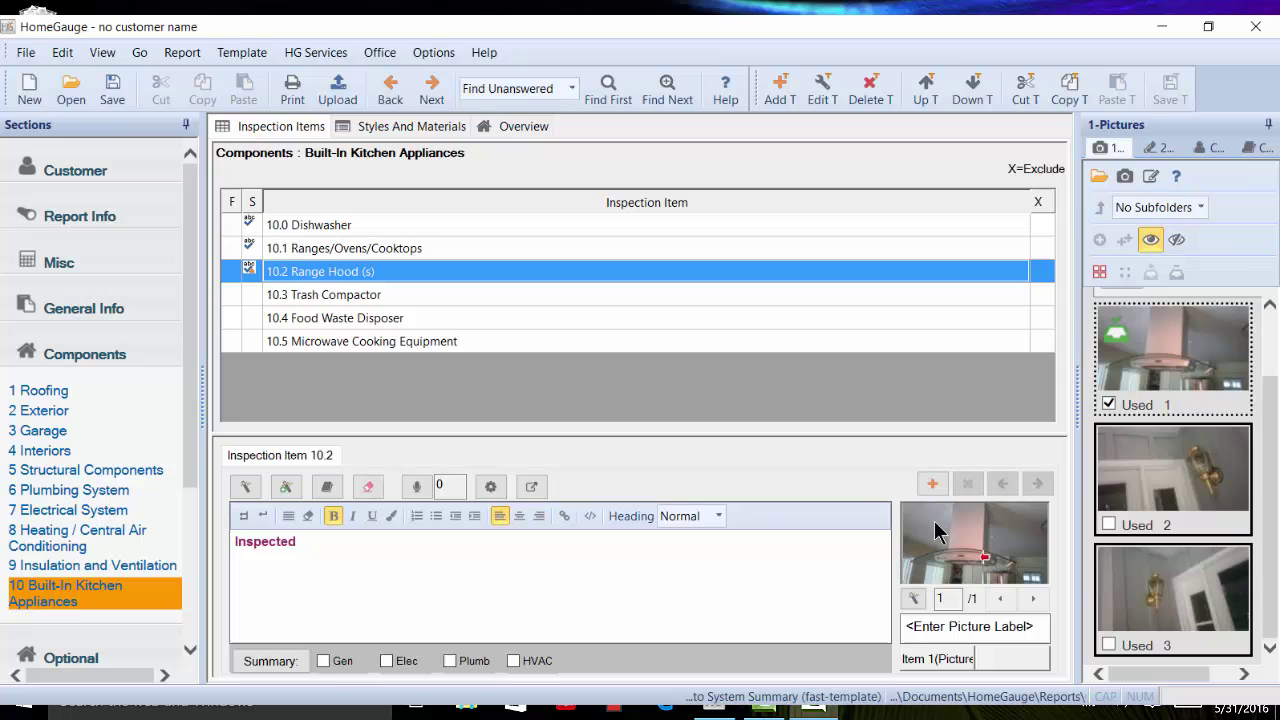
- Attach the lamp photo to Electrical System item 7.3 Connected Devices and Fixtures, marked with a red arrow
left_click(110, 512)
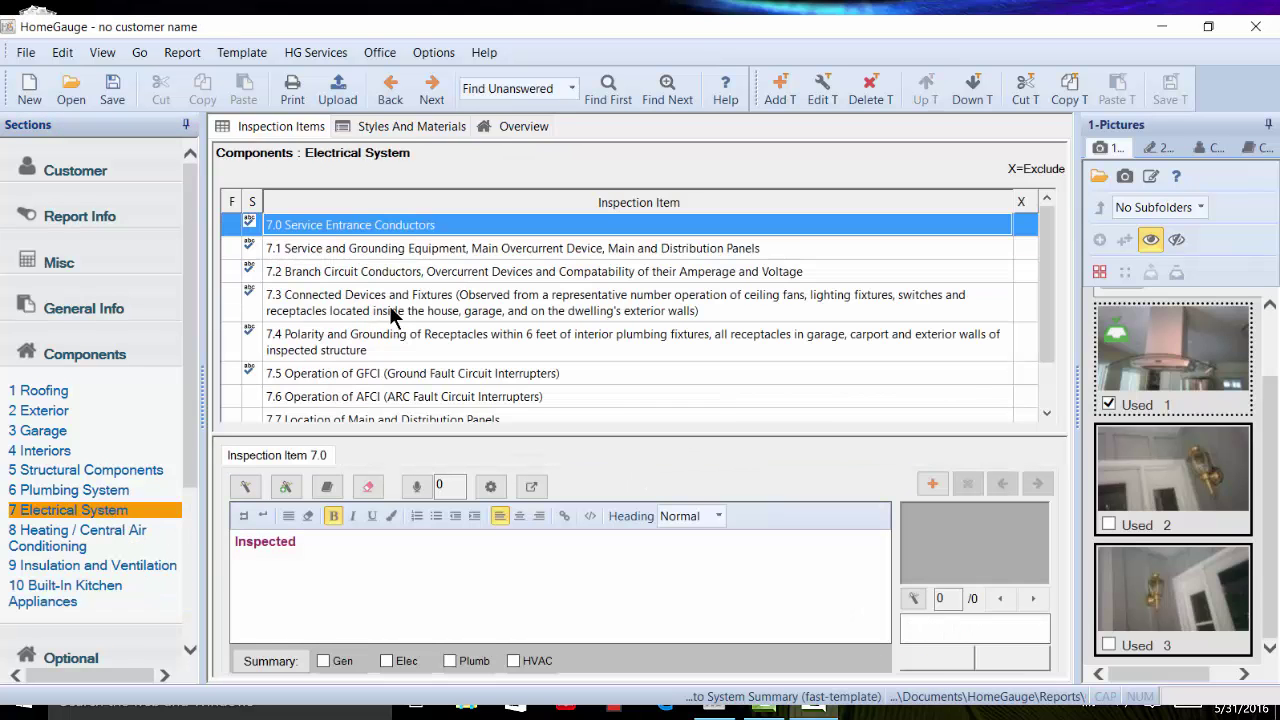
left_click(392, 312)
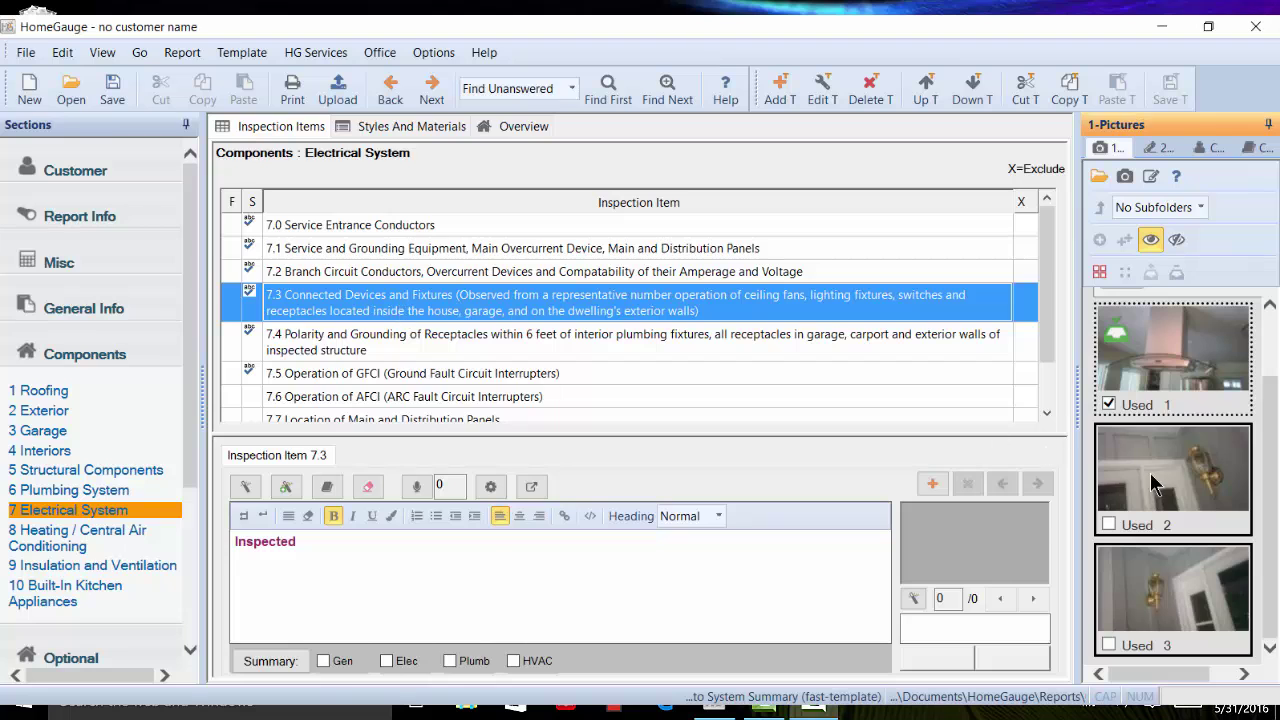
left_click_drag(999, 525, 1000, 525)
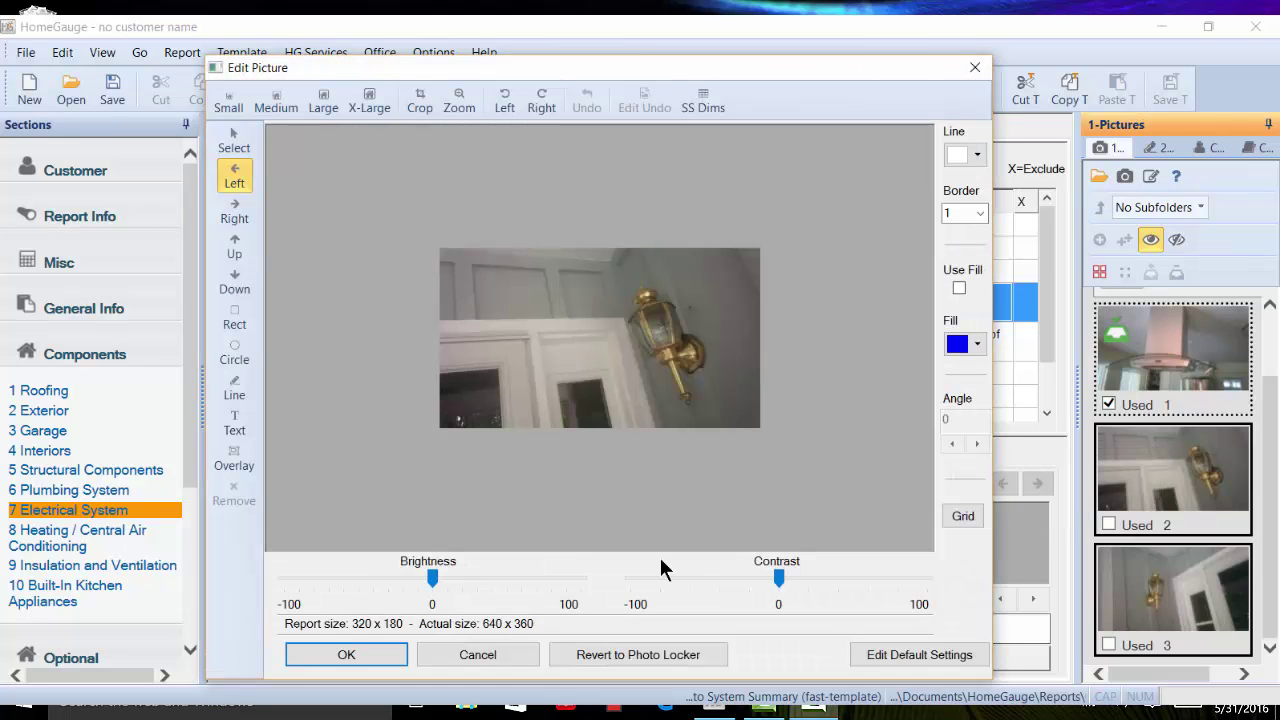
left_click(716, 350)
left_click(348, 653)
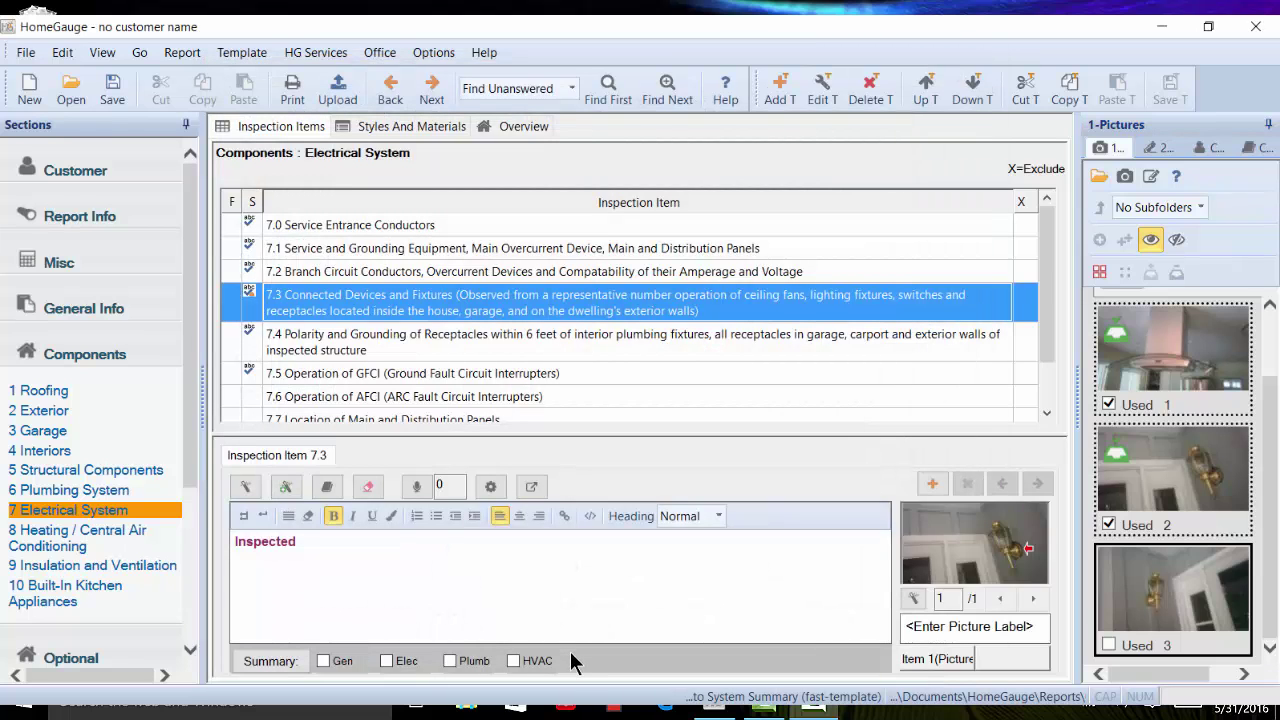